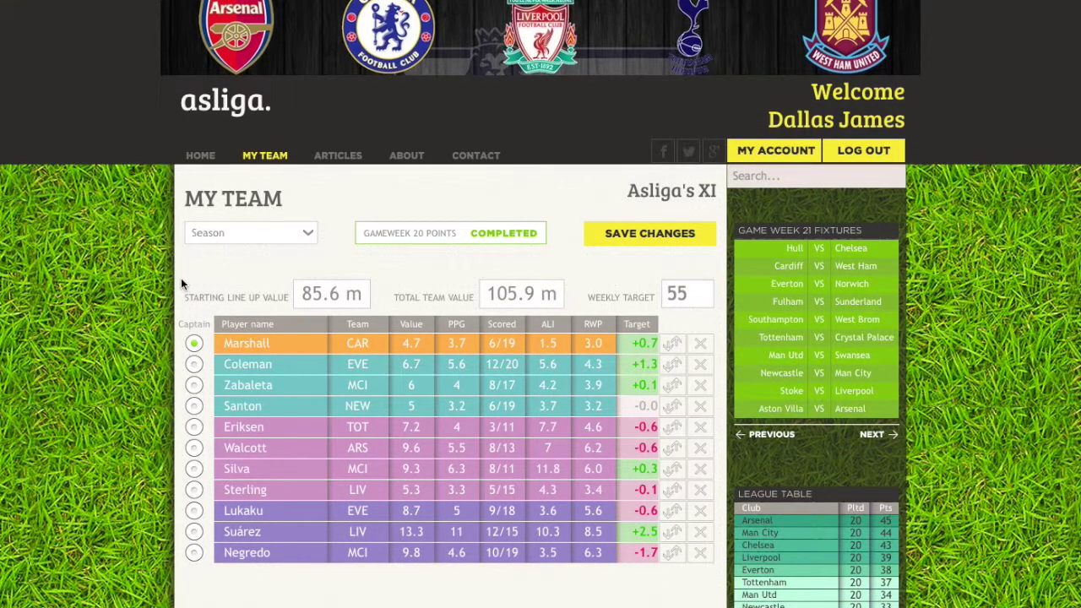
Look over the starting lineup, its totals and the bench on the My Team page.
{"action": "scroll", "coordinate": [182, 284], "scroll_direction": "down", "scroll_amount": 2}
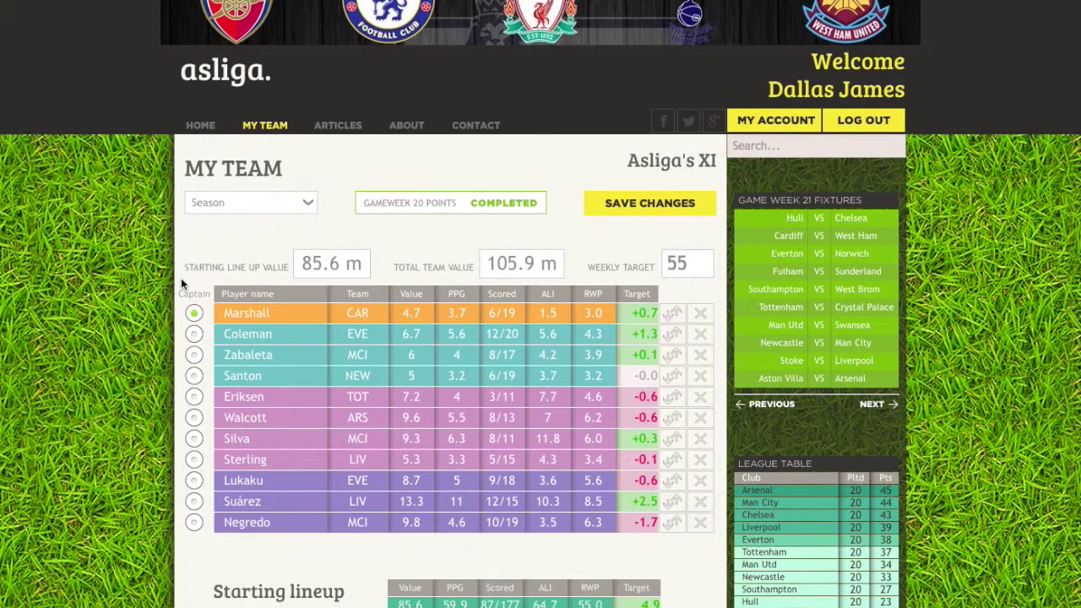
{"action": "scroll", "coordinate": [357, 358], "scroll_direction": "down", "scroll_amount": 3}
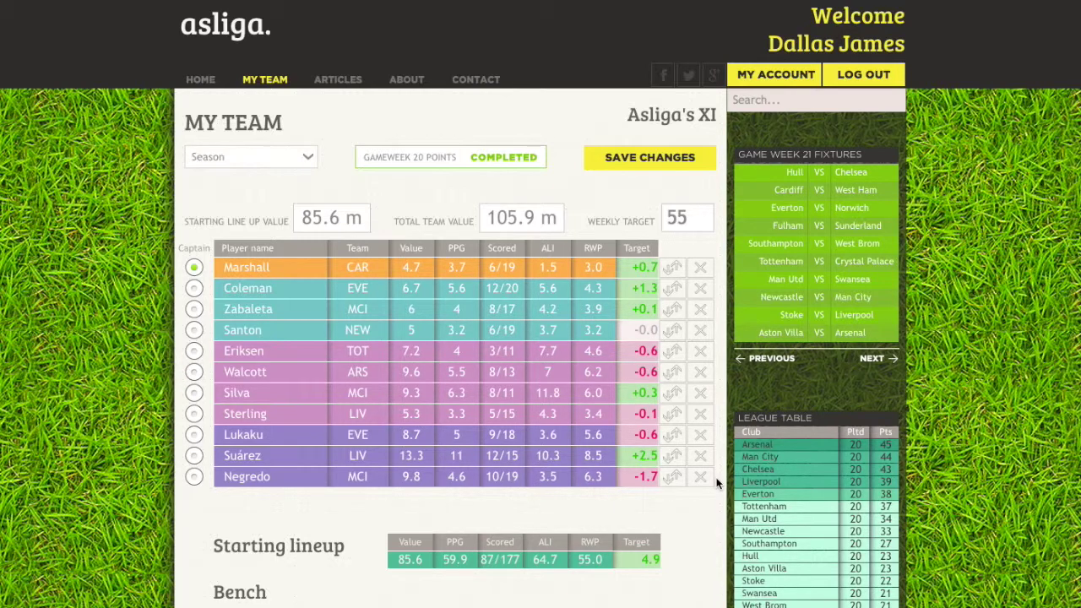
{"action": "scroll", "coordinate": [716, 482], "scroll_direction": "up", "scroll_amount": 2}
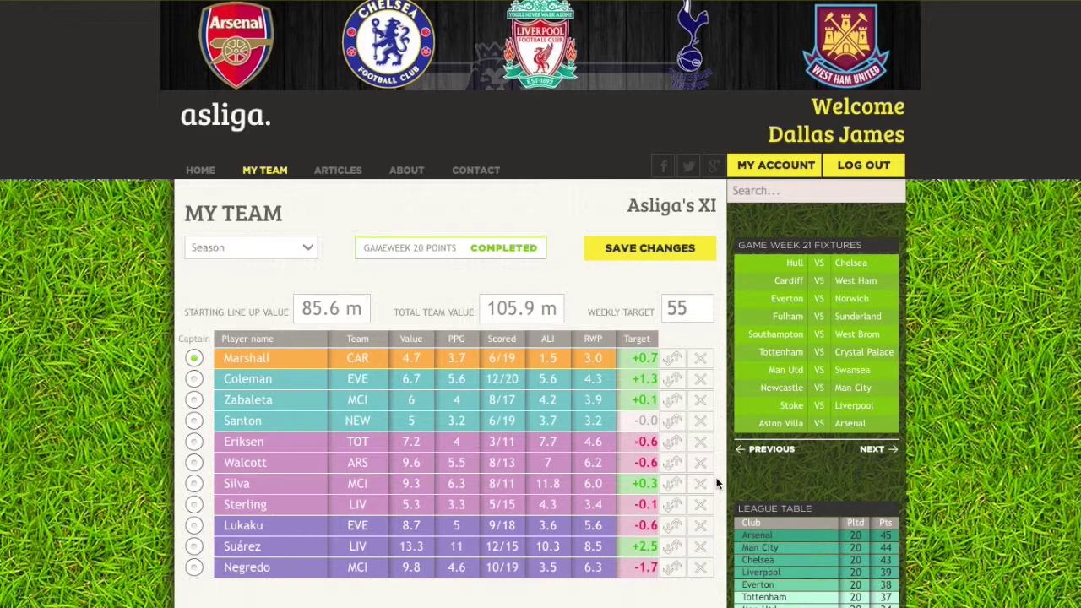
{"action": "scroll", "coordinate": [716, 483], "scroll_direction": "down", "scroll_amount": 1}
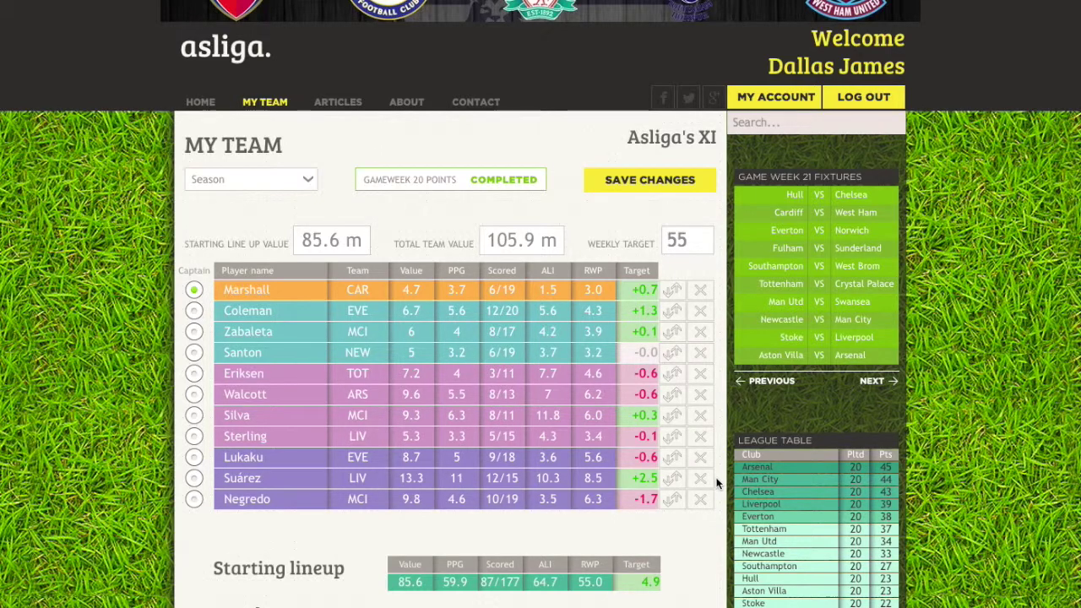
{"action": "scroll", "coordinate": [716, 483], "scroll_direction": "down", "scroll_amount": 1}
{"action": "scroll", "coordinate": [715, 483], "scroll_direction": "down", "scroll_amount": 2}
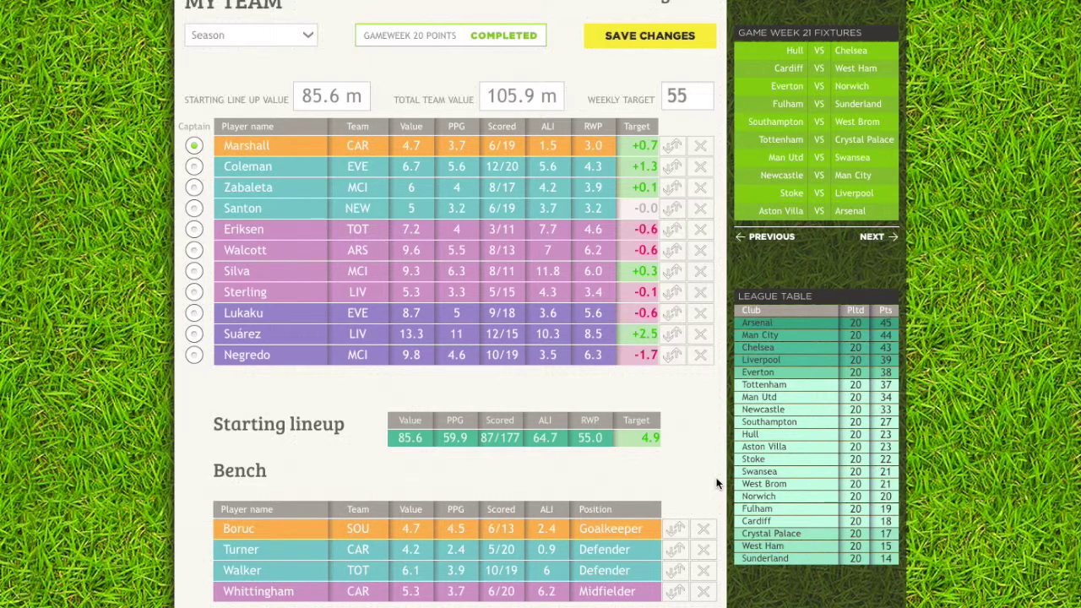
{"action": "scroll", "coordinate": [716, 483], "scroll_direction": "up", "scroll_amount": 3}
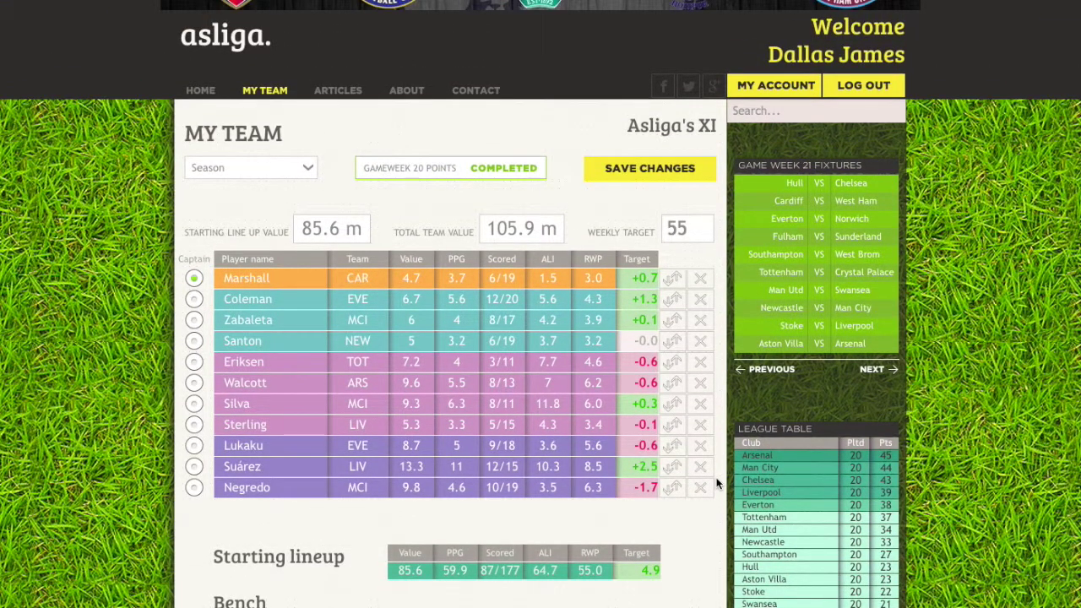
Try weekly targets of 60 and 75 points for the starting lineup.
{"action": "left_click", "coordinate": [688, 236]}
{"action": "key", "text": "BackSpace"}
{"action": "key", "text": "BackSpace"}
{"action": "type", "text": "60"}
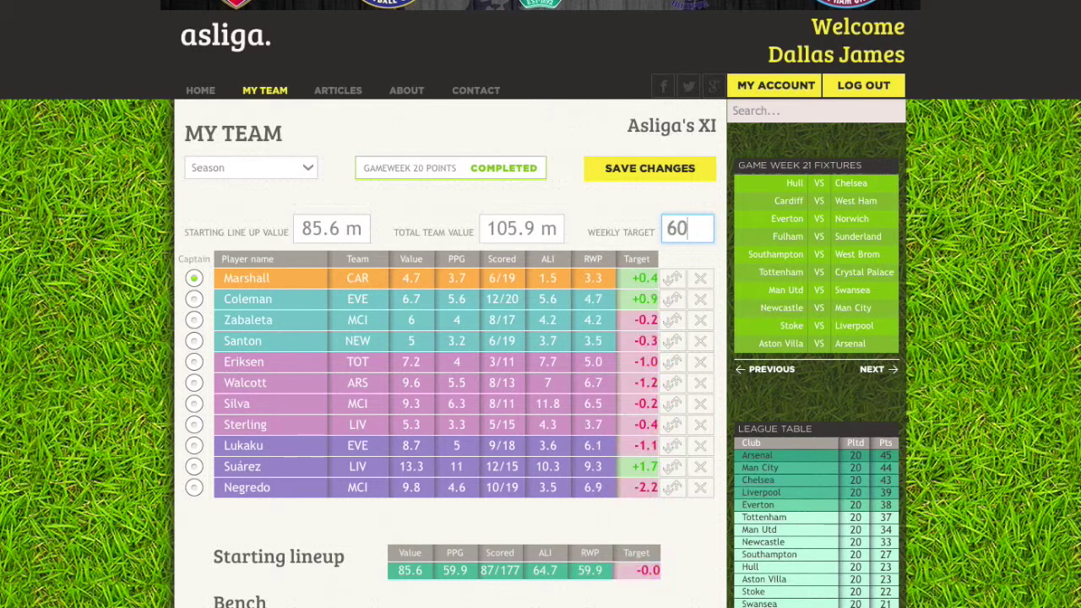
{"action": "key", "text": "BackSpace"}
{"action": "key", "text": "BackSpace"}
{"action": "type", "text": "75"}
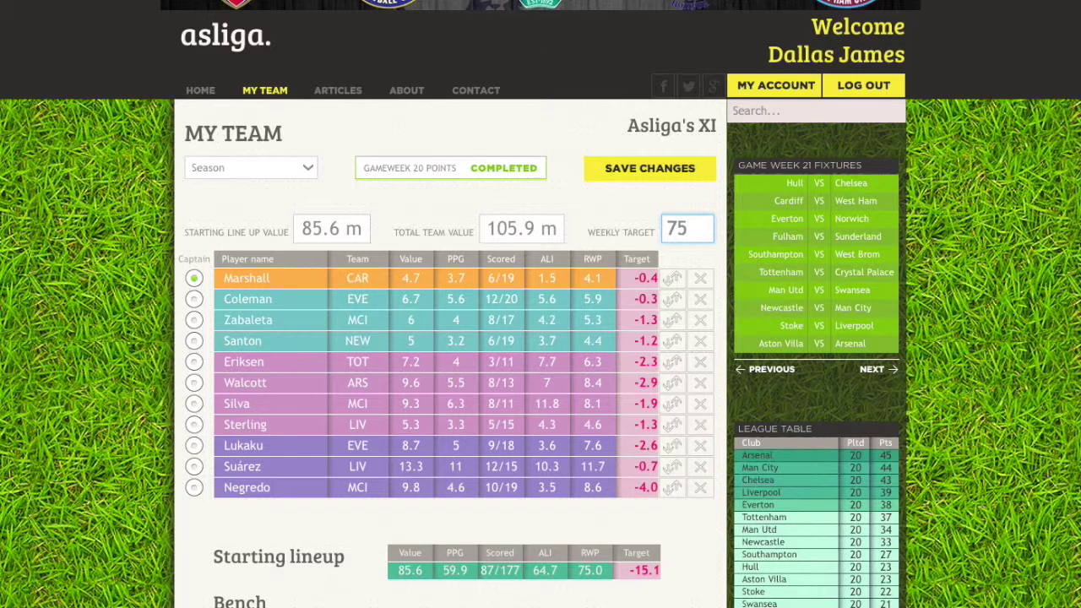
Set the weekly target back to 55 points and raise it to 57.
{"action": "key", "text": "BackSpace"}
{"action": "key", "text": "BackSpace"}
{"action": "type", "text": "55"}
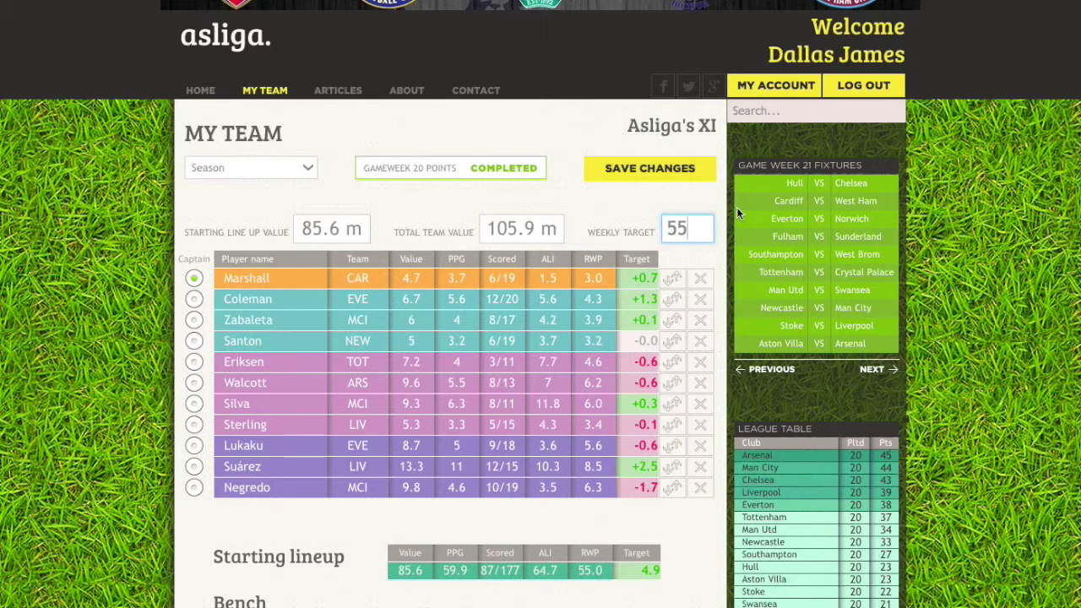
{"action": "key", "text": "BackSpace"}
{"action": "type", "text": "7"}
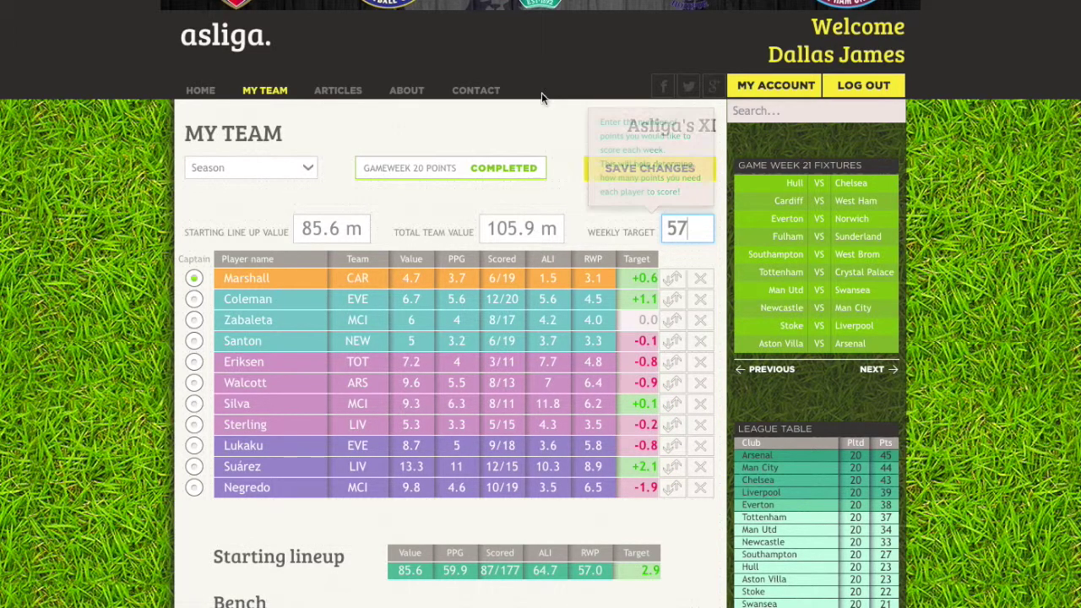
{"action": "mouse_move", "coordinate": [695, 227]}
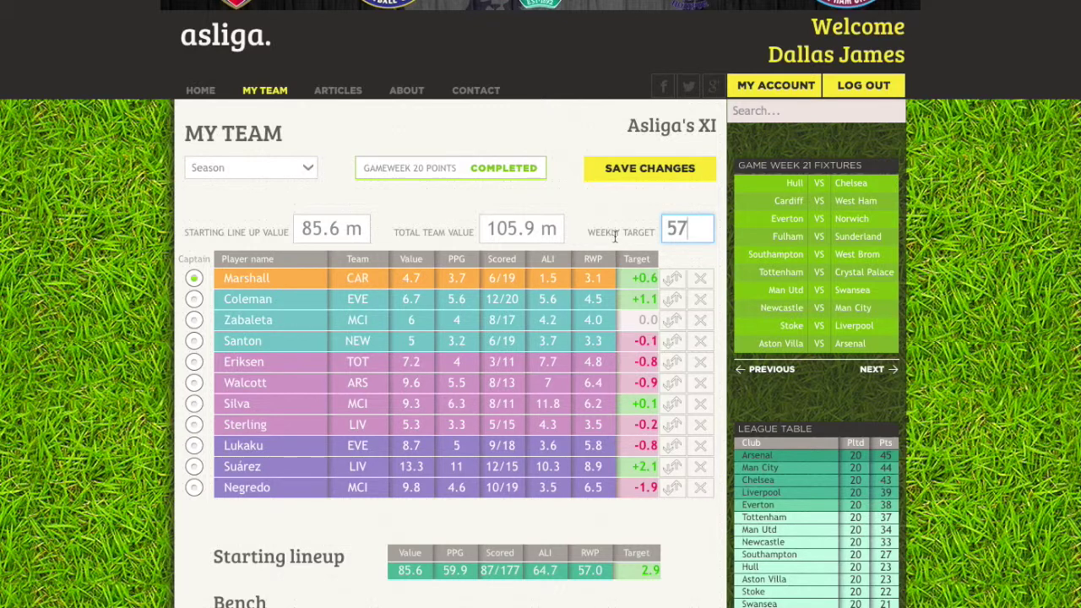
{"action": "left_click_drag", "start_coordinate": [711, 228], "coordinate": [664, 226]}
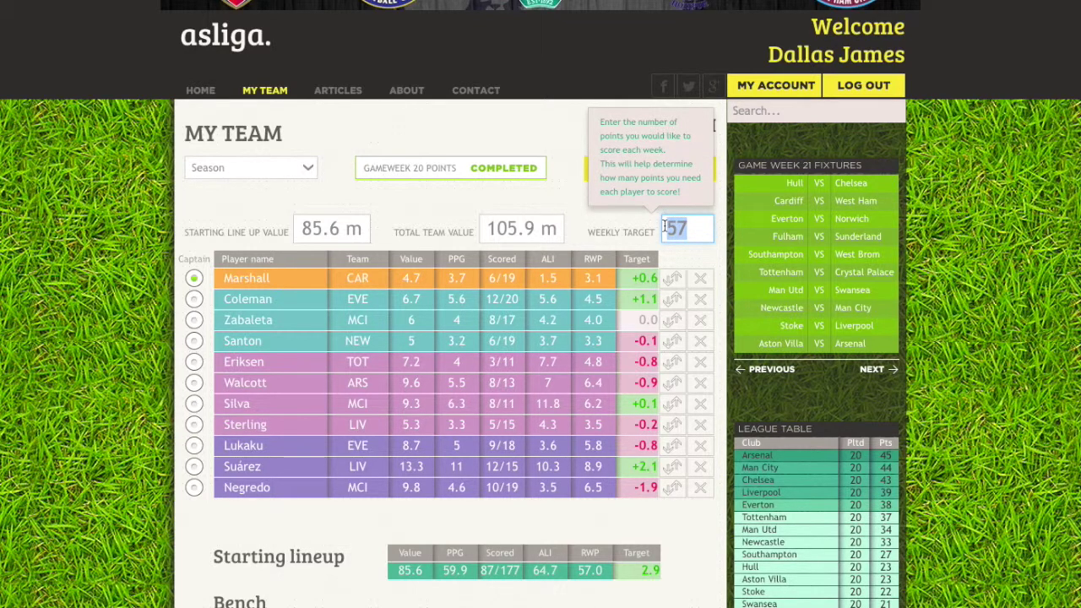
{"action": "left_click", "coordinate": [648, 230]}
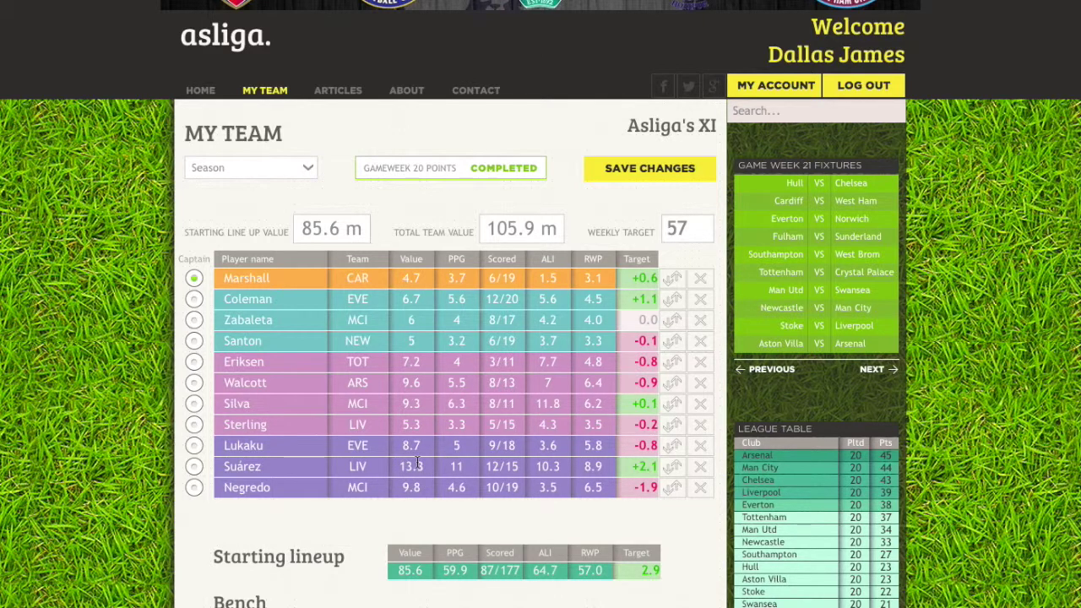
Sort the Browse Players table by value with the most expensive players first.
{"action": "mouse_move", "coordinate": [591, 356]}
{"action": "mouse_move", "coordinate": [644, 346]}
{"action": "left_click", "coordinate": [680, 228]}
{"action": "scroll", "coordinate": [457, 517], "scroll_direction": "down", "scroll_amount": 2}
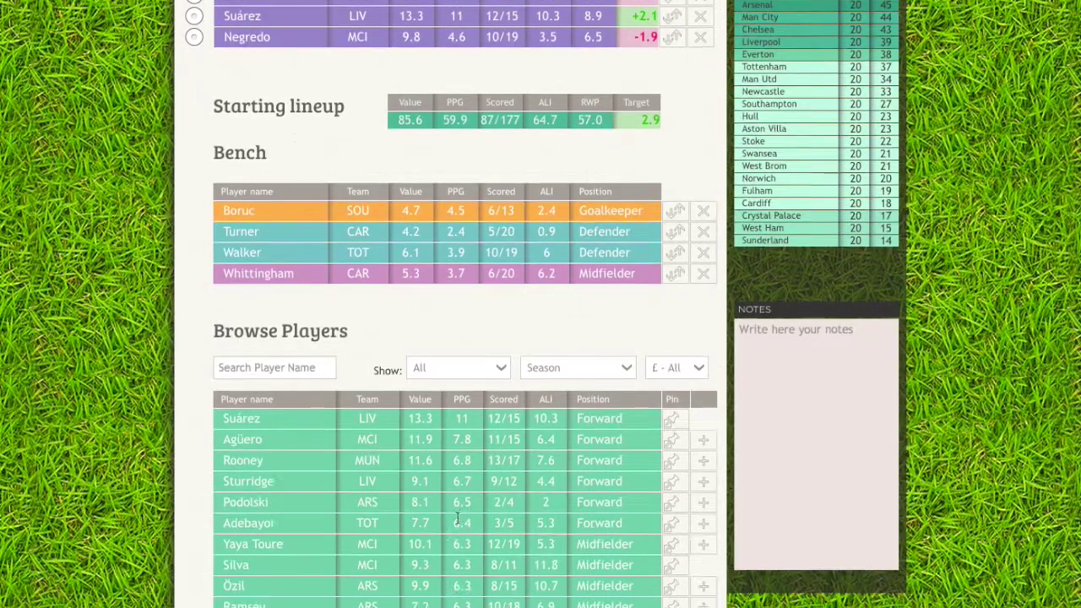
{"action": "left_click", "coordinate": [421, 402]}
{"action": "left_click", "coordinate": [421, 402]}
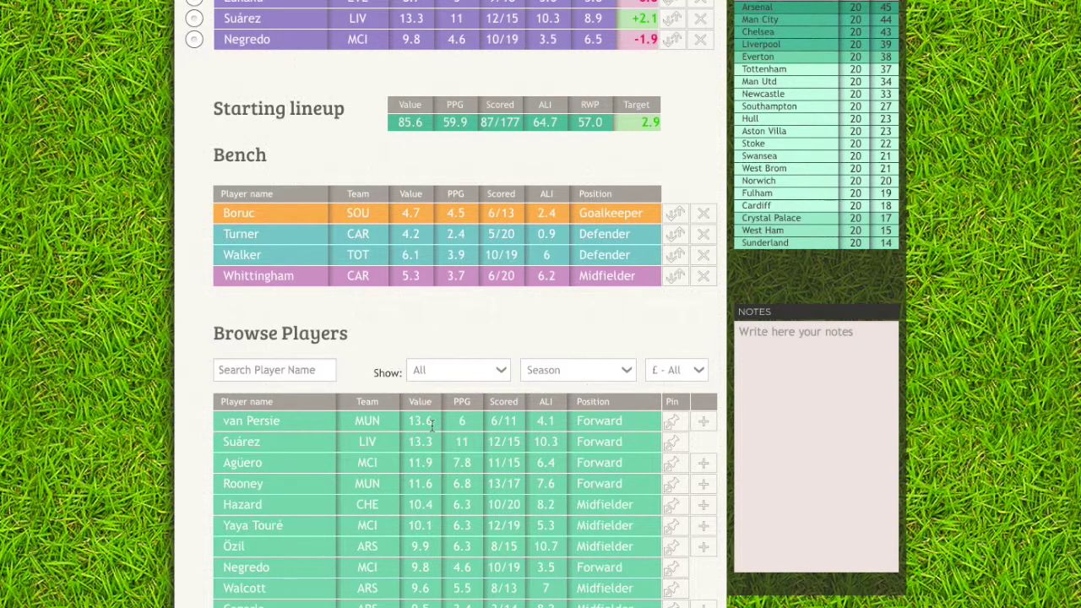
Compare van Persie's value and points per game with Whittingham's points per game on the bench.
{"action": "left_click_drag", "start_coordinate": [433, 422], "coordinate": [404, 422]}
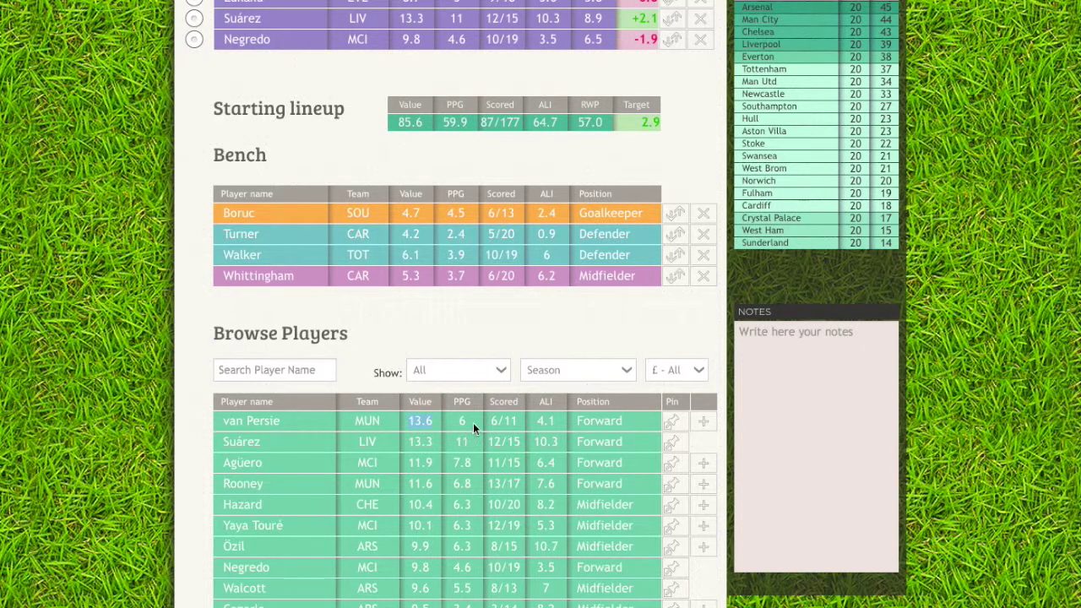
{"action": "left_click_drag", "start_coordinate": [470, 421], "coordinate": [453, 422]}
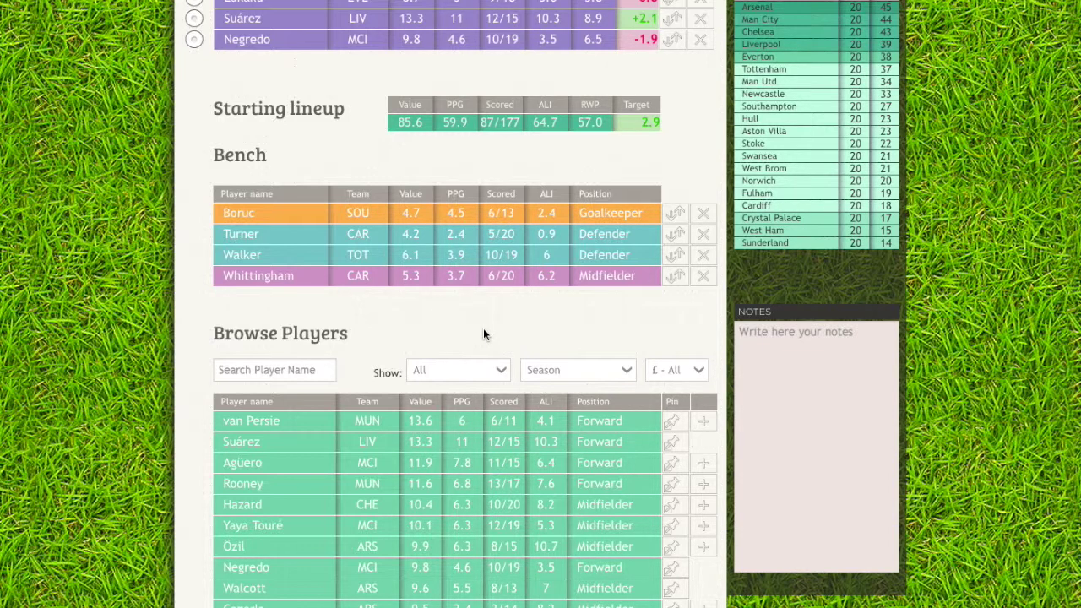
{"action": "scroll", "coordinate": [484, 333], "scroll_direction": "up", "scroll_amount": 2}
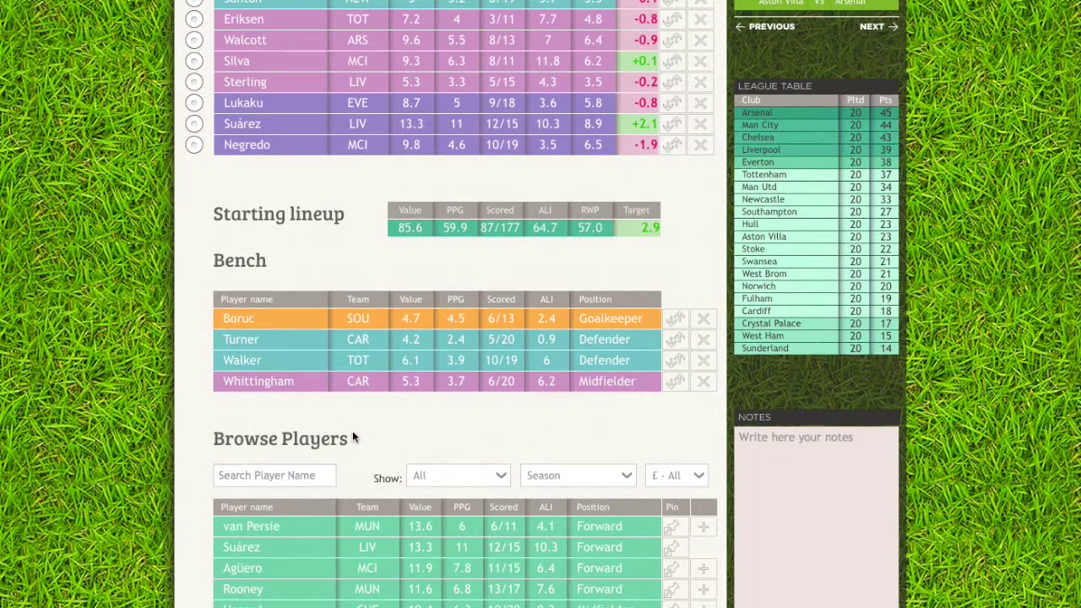
{"action": "double_click", "coordinate": [470, 381]}
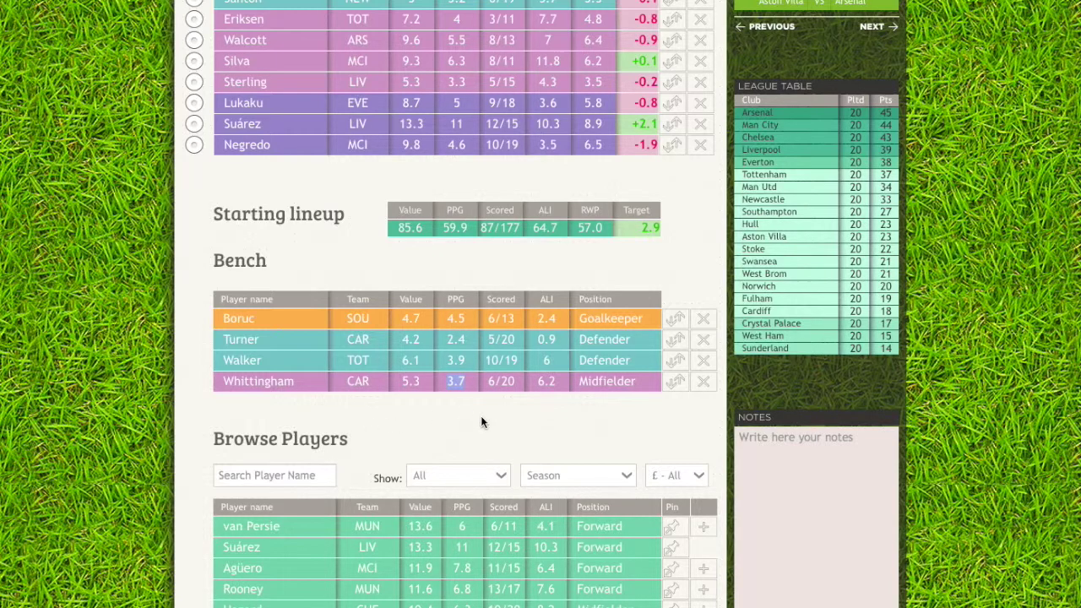
{"action": "scroll", "coordinate": [481, 417], "scroll_direction": "down", "scroll_amount": 1}
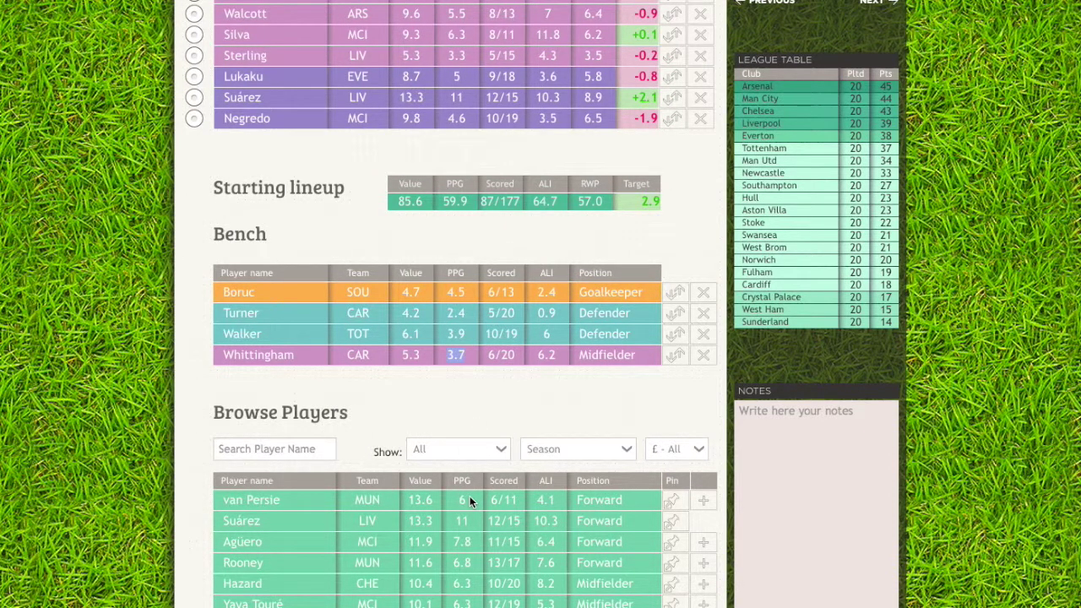
{"action": "left_click", "coordinate": [463, 361]}
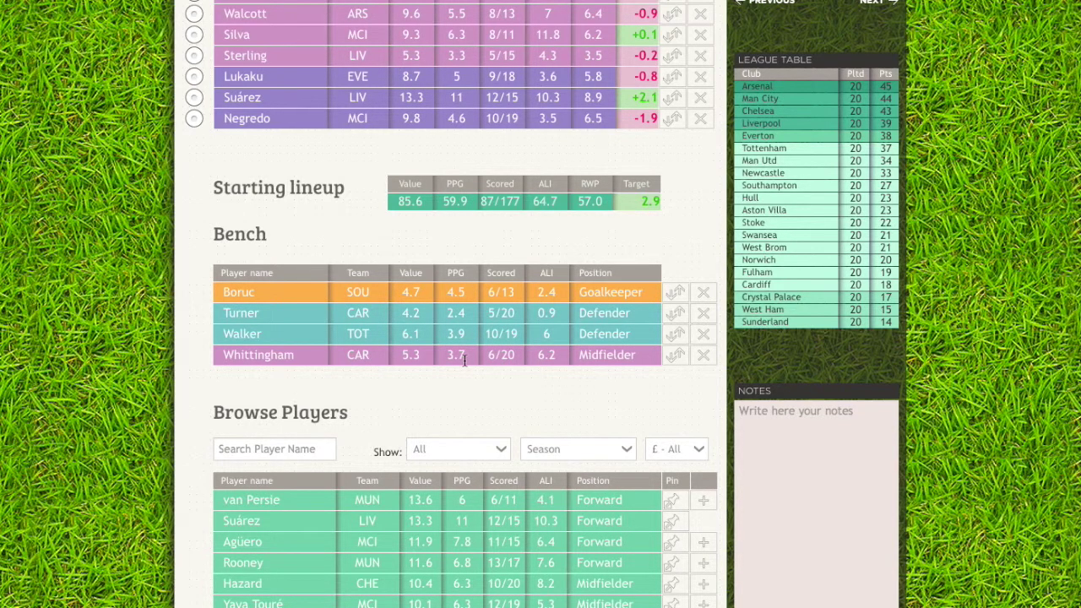
Confirm the weekly target above the starting lineup.
{"action": "scroll", "coordinate": [464, 361], "scroll_direction": "up", "scroll_amount": 5}
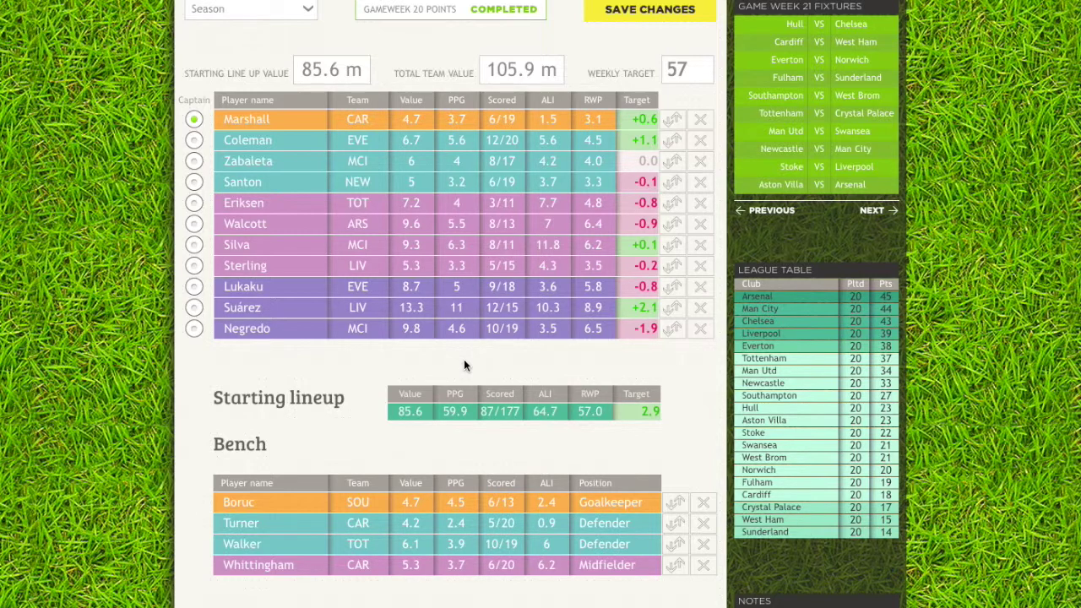
{"action": "scroll", "coordinate": [464, 361], "scroll_direction": "up", "scroll_amount": 1}
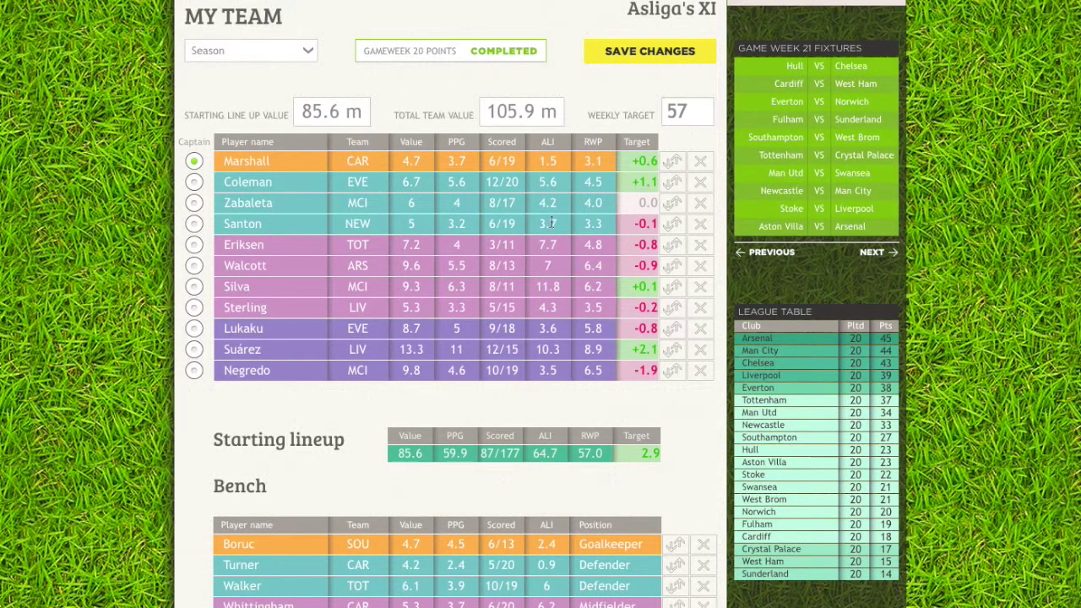
{"action": "left_click", "coordinate": [689, 118]}
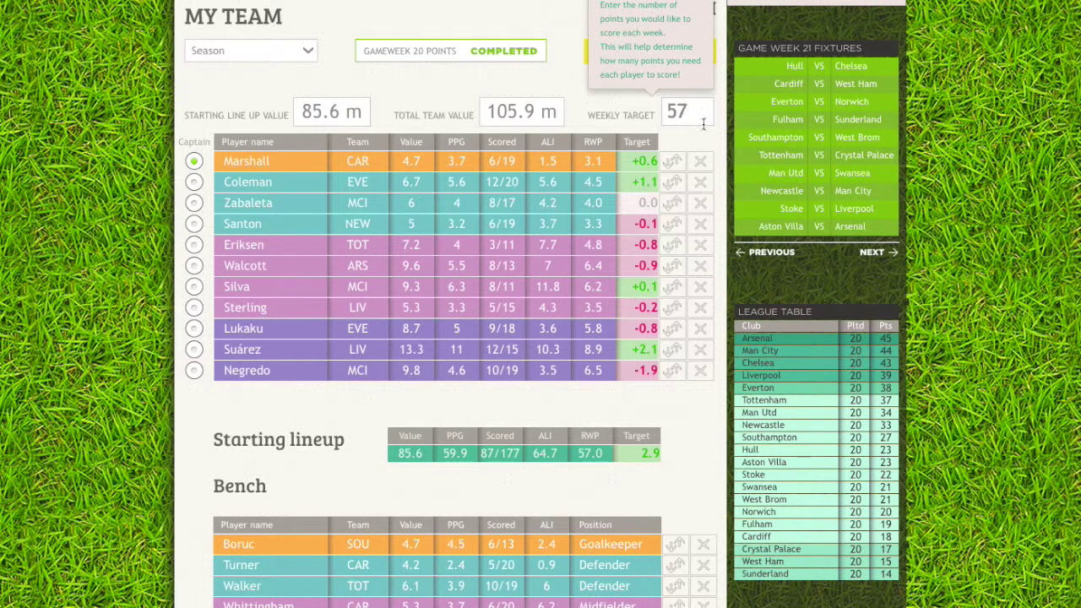
{"action": "key", "text": "Return"}
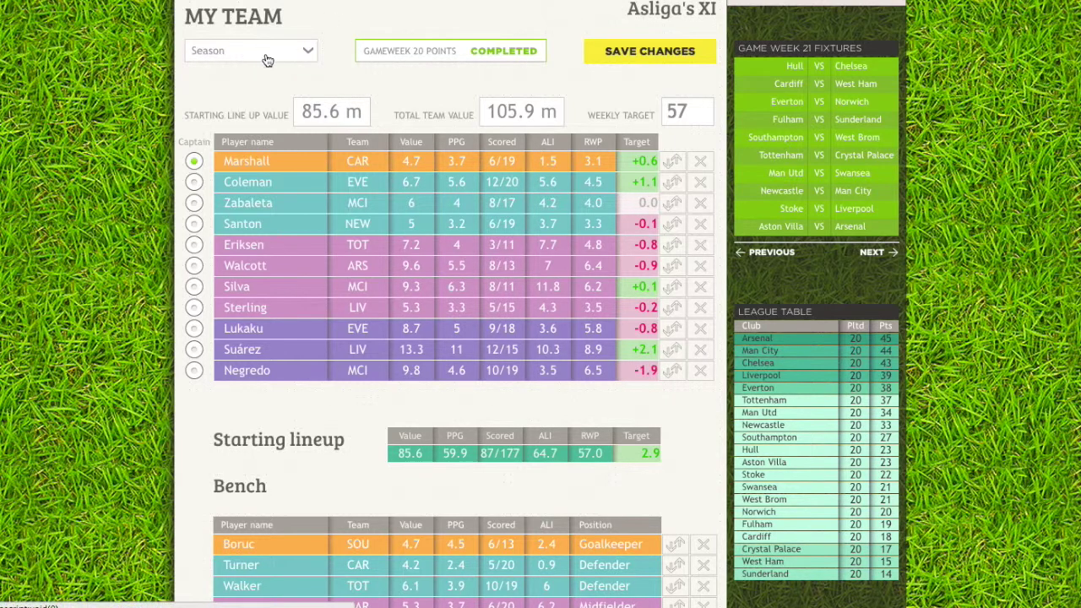
Switch the My Team statistics period to the last 6 weeks.
{"action": "scroll", "coordinate": [277, 66], "scroll_direction": "up", "scroll_amount": 1}
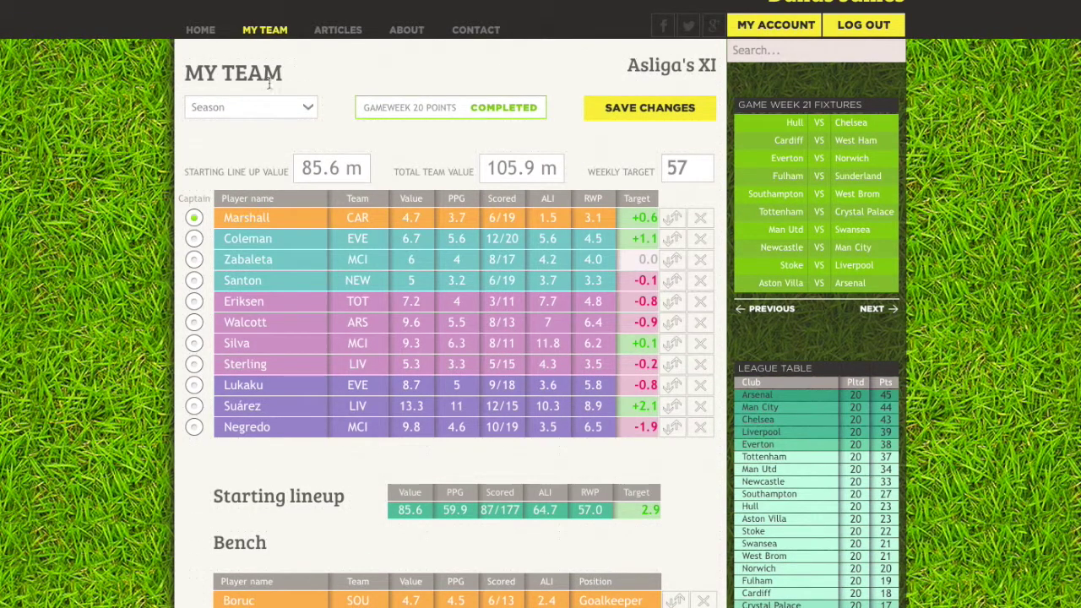
{"action": "left_click", "coordinate": [243, 113]}
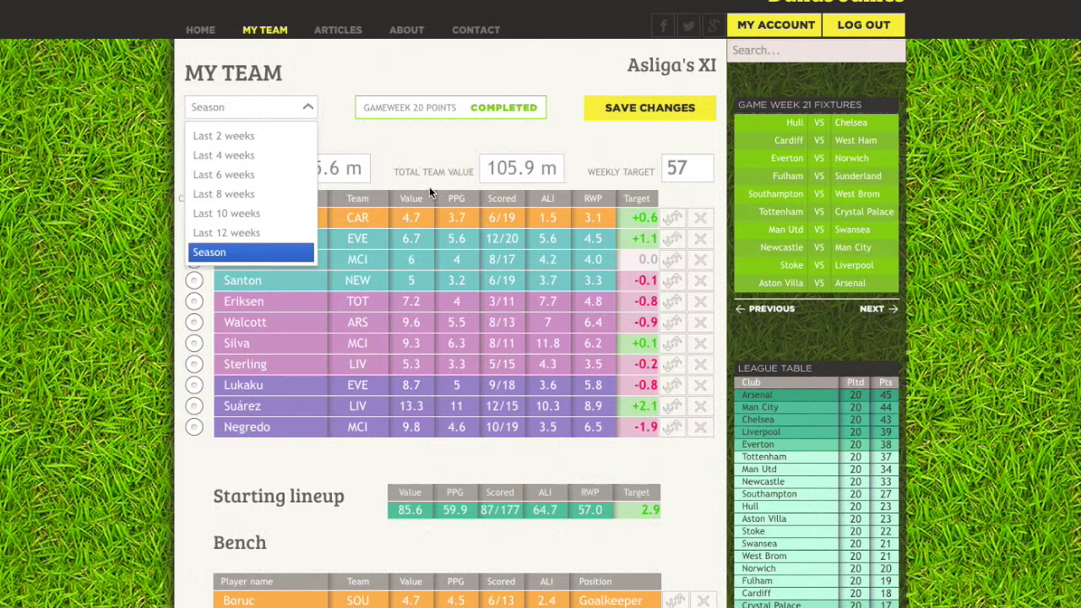
{"action": "left_click", "coordinate": [278, 174]}
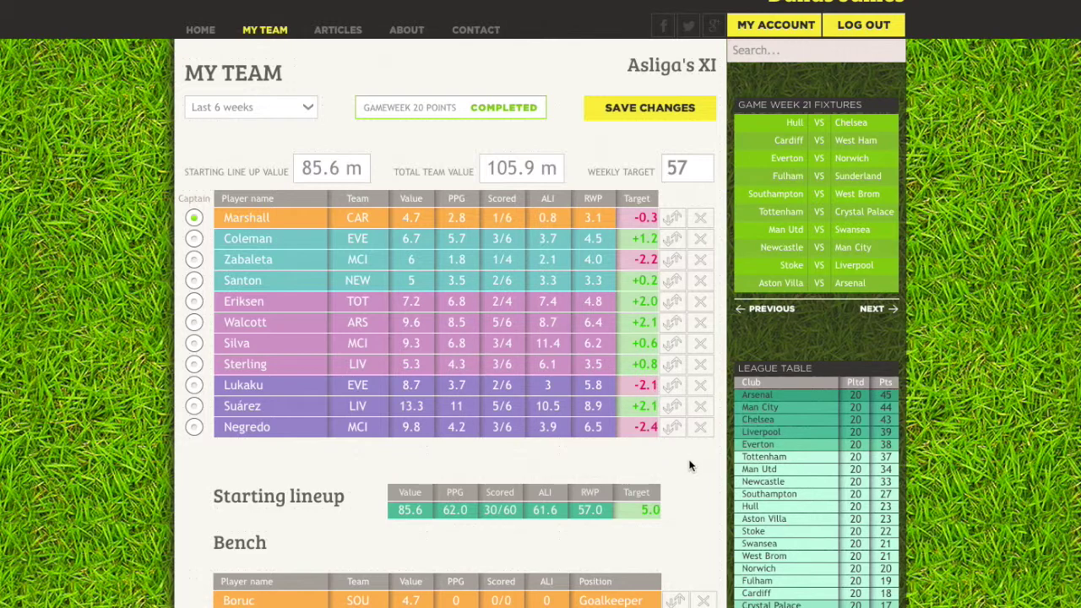
{"action": "scroll", "coordinate": [589, 563], "scroll_direction": "down", "scroll_amount": 1}
{"action": "scroll", "coordinate": [595, 472], "scroll_direction": "up", "scroll_amount": 1}
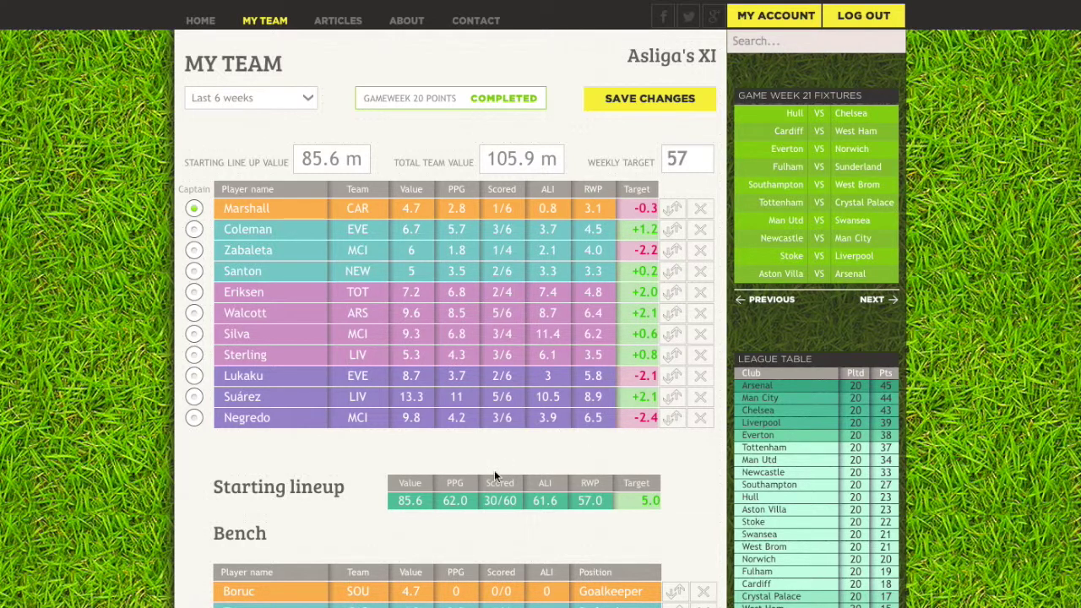
{"action": "mouse_move", "coordinate": [419, 173]}
{"action": "mouse_move", "coordinate": [605, 175]}
Limit the Browse Players table to players valued at up to 10.0.
{"action": "scroll", "coordinate": [664, 464], "scroll_direction": "down", "scroll_amount": 1}
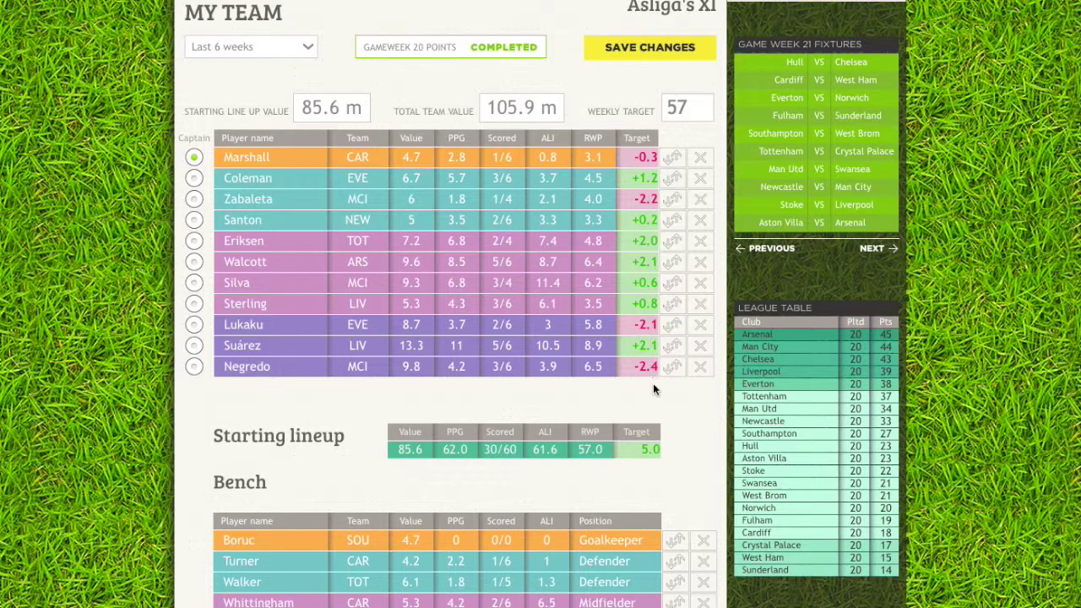
{"action": "scroll", "coordinate": [659, 392], "scroll_direction": "down", "scroll_amount": 5}
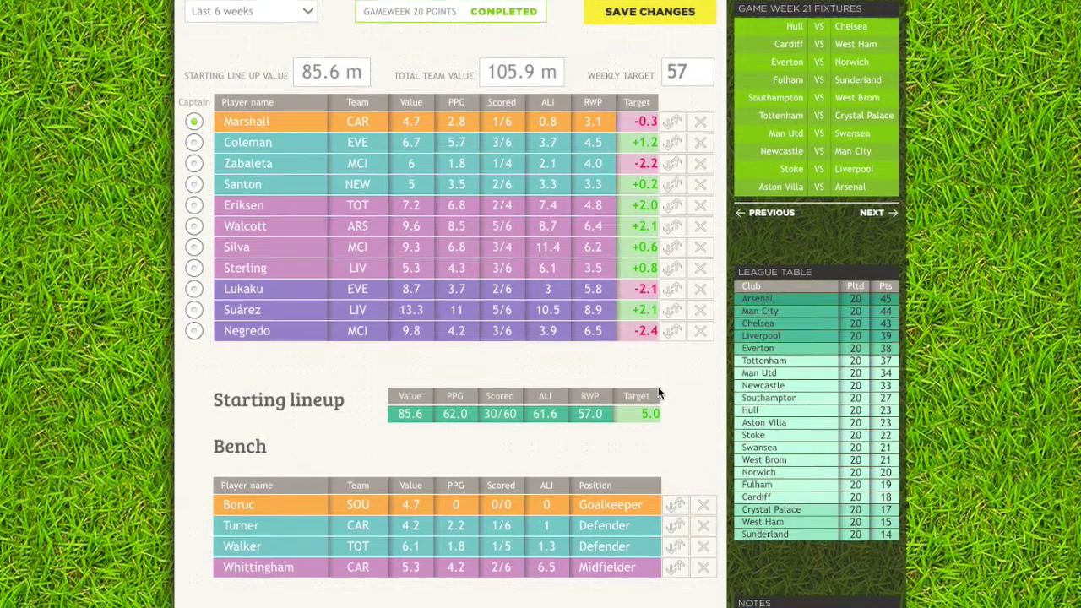
{"action": "scroll", "coordinate": [659, 393], "scroll_direction": "down", "scroll_amount": 3}
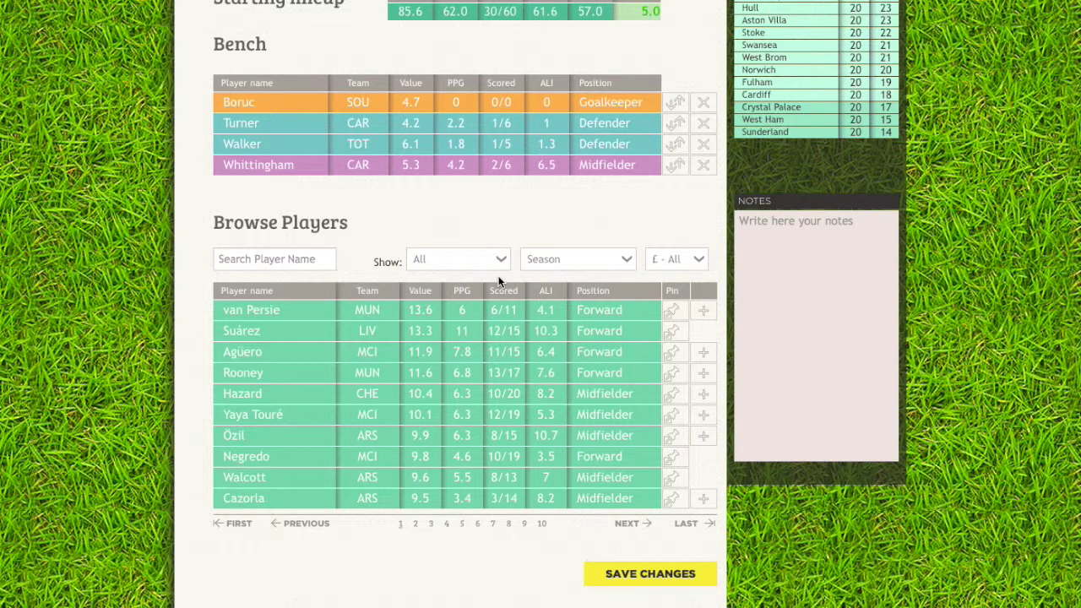
{"action": "scroll", "coordinate": [603, 205], "scroll_direction": "up", "scroll_amount": 3}
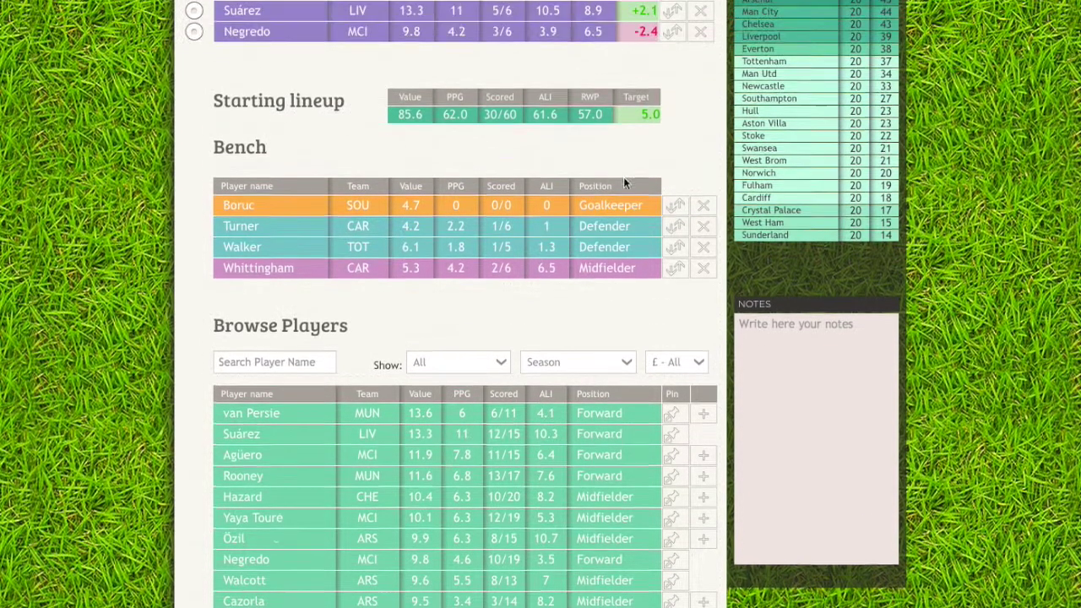
{"action": "scroll", "coordinate": [711, 403], "scroll_direction": "down", "scroll_amount": 3}
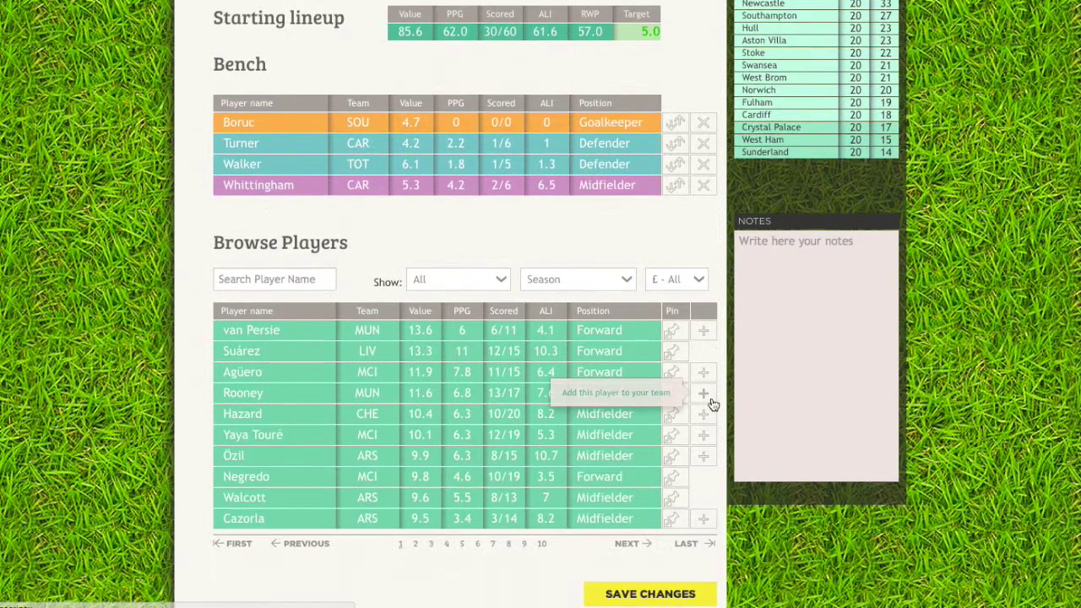
{"action": "left_click", "coordinate": [670, 281]}
{"action": "scroll", "coordinate": [671, 455], "scroll_direction": "down", "scroll_amount": 3}
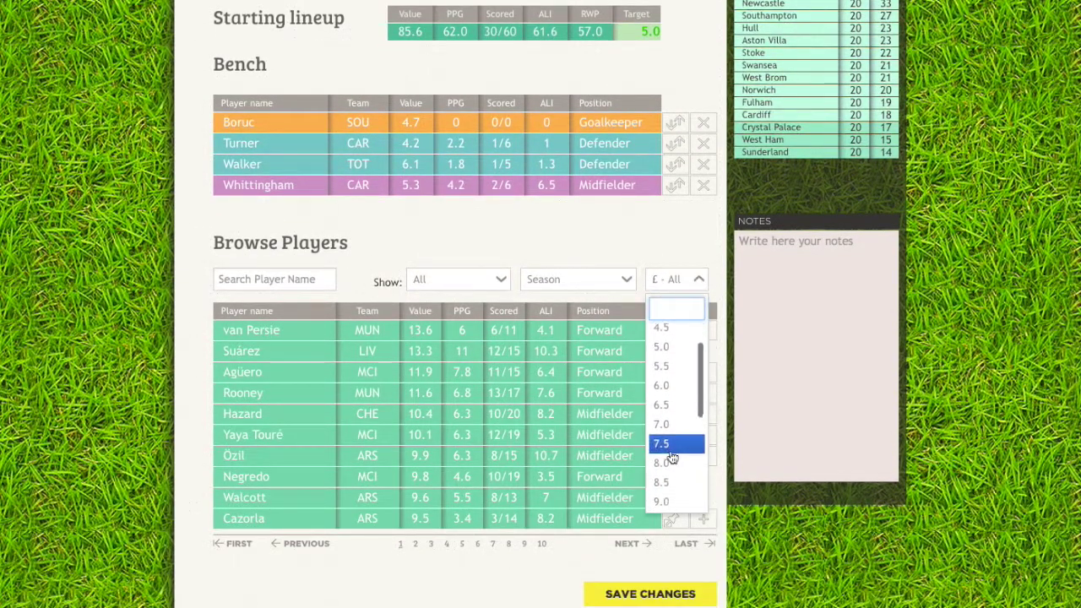
{"action": "left_click", "coordinate": [672, 471]}
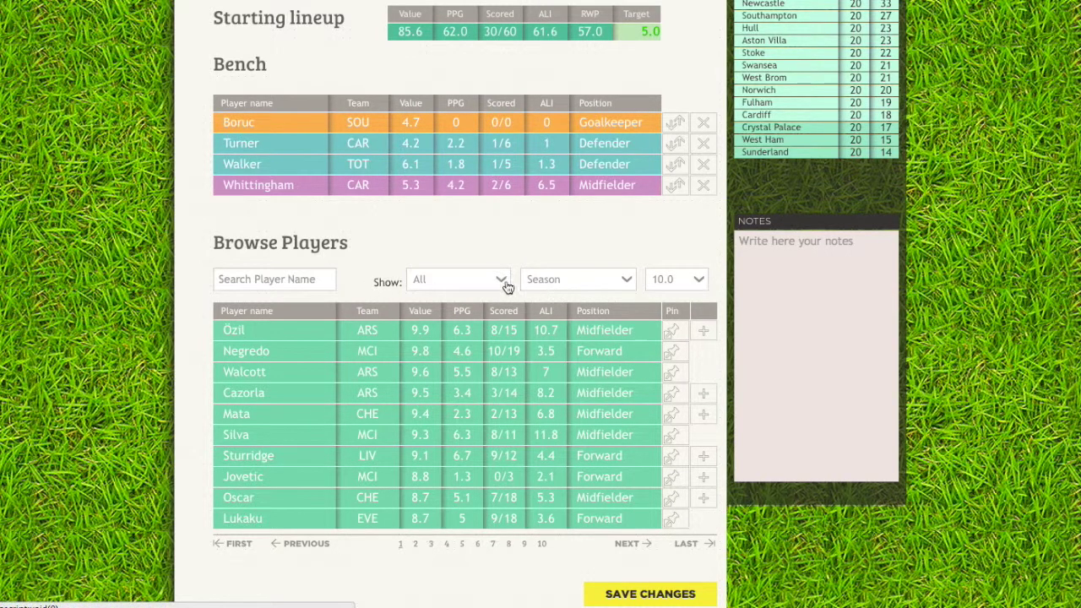
Set the Browse Players statistics period to the last 6 weeks and show only forwards.
{"action": "left_click", "coordinate": [545, 282]}
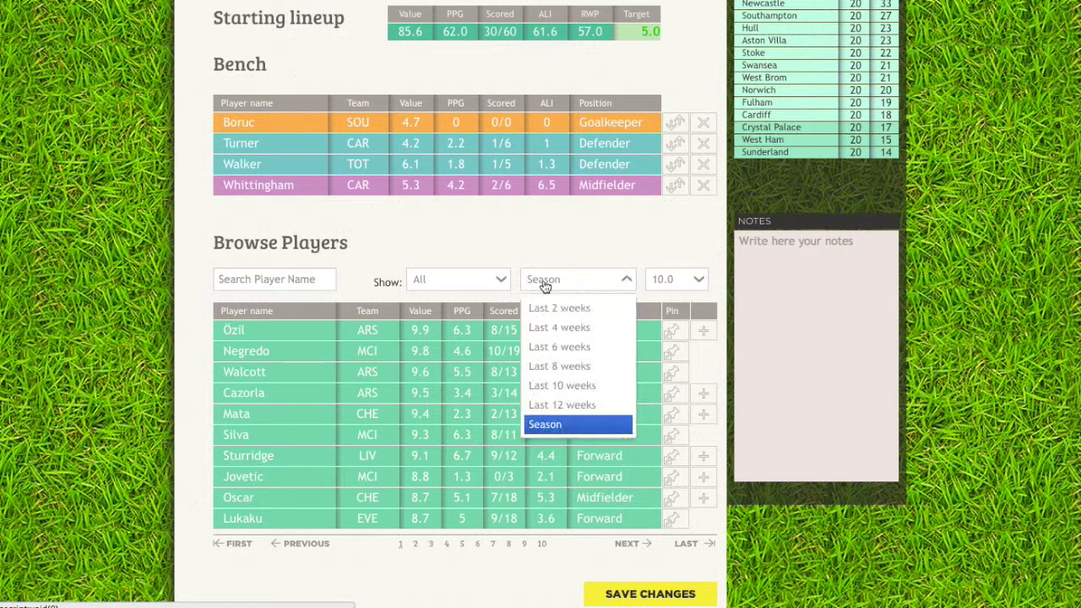
{"action": "left_click", "coordinate": [562, 350]}
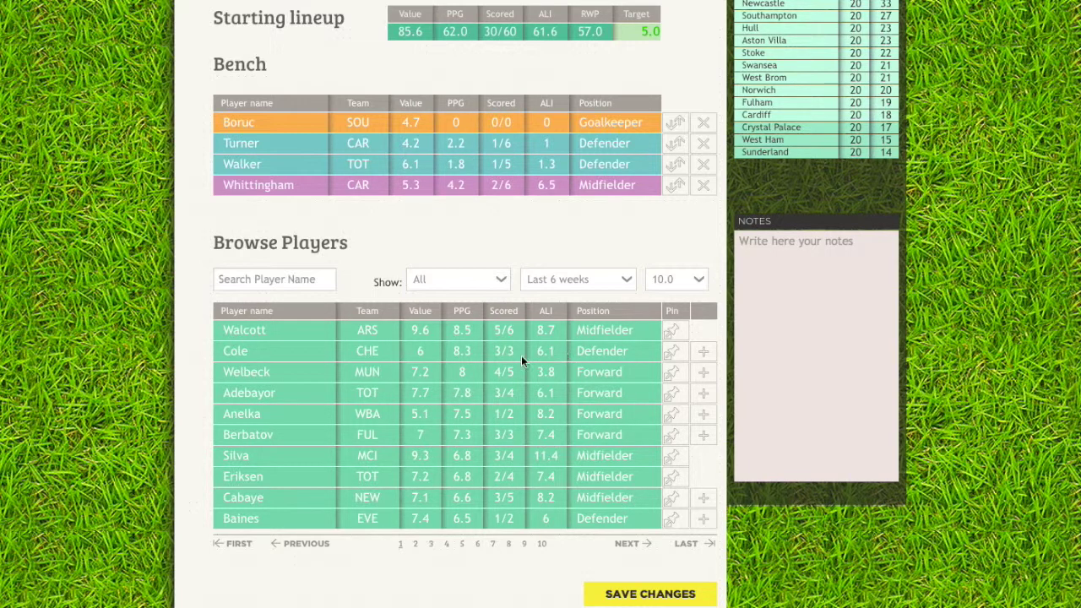
{"action": "left_click", "coordinate": [469, 280]}
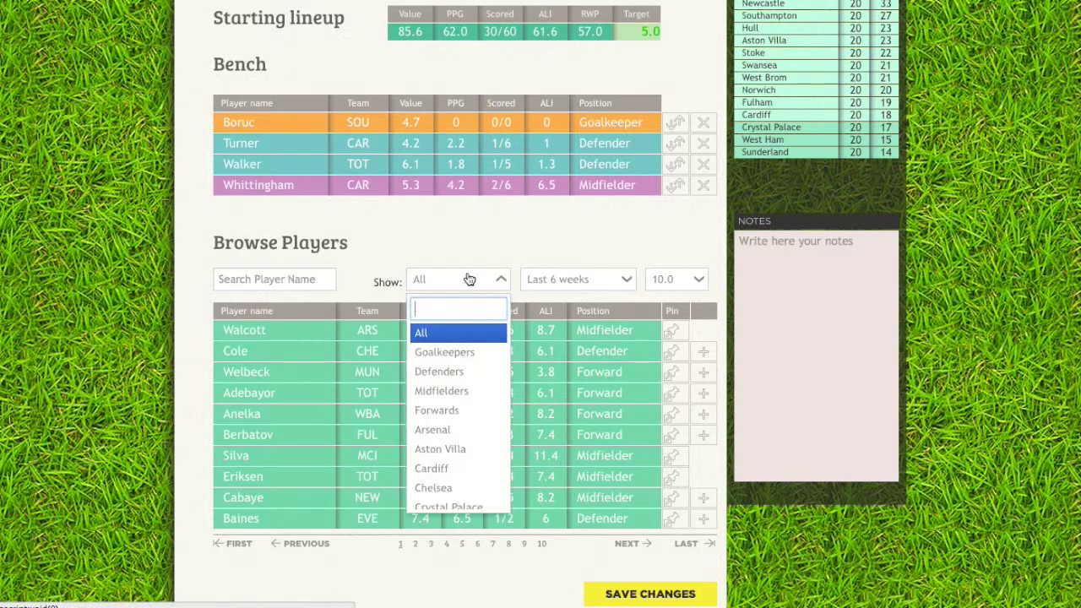
{"action": "left_click", "coordinate": [474, 411]}
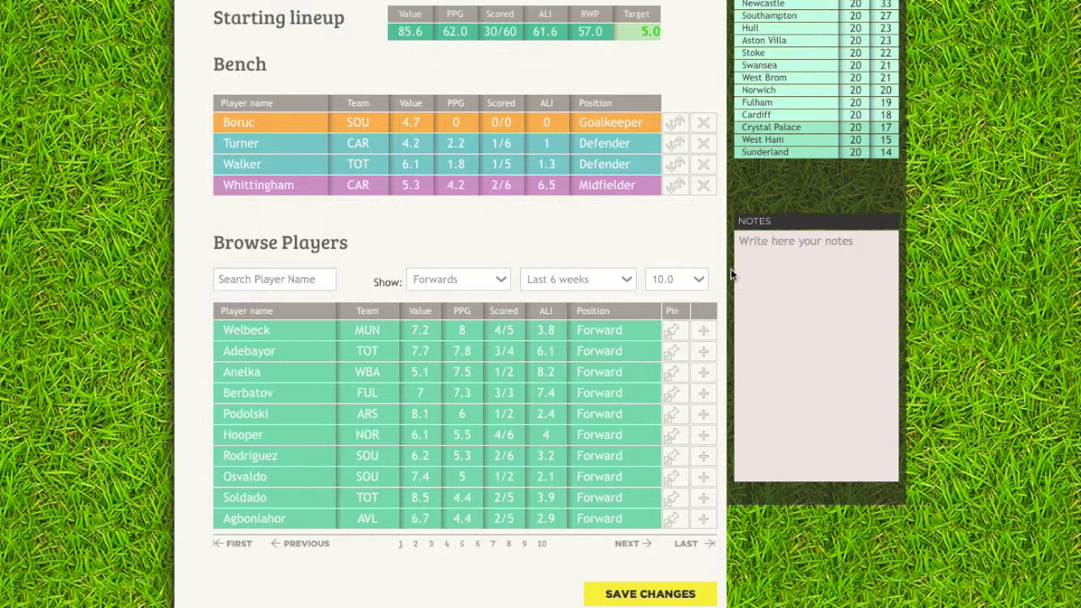
Sort the listed forwards by team, then by points per game with the highest first.
{"action": "left_click", "coordinate": [373, 310]}
{"action": "left_click", "coordinate": [380, 310]}
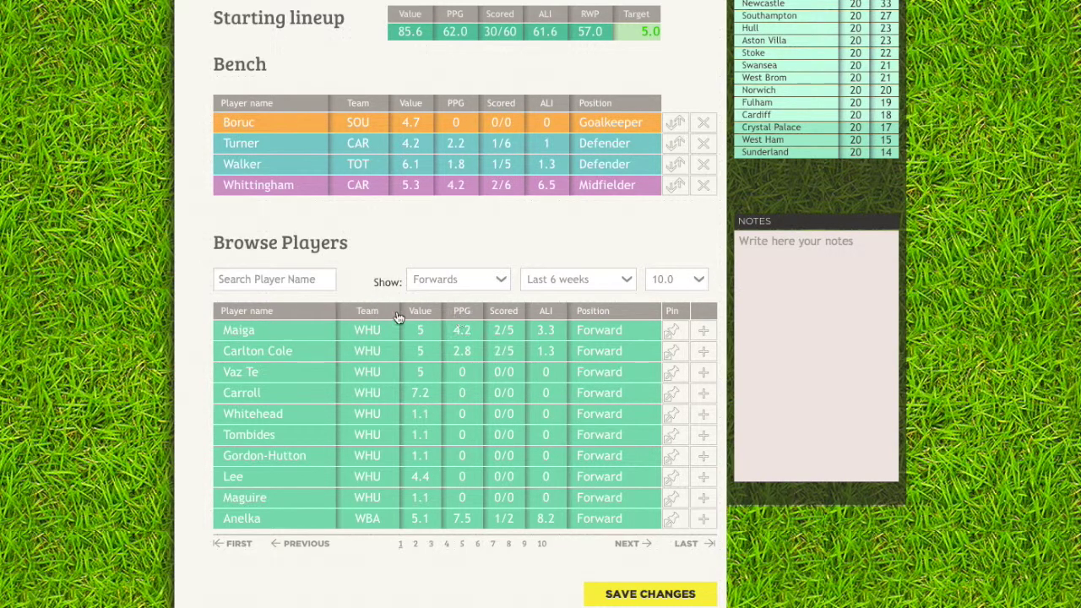
{"action": "left_click", "coordinate": [466, 312]}
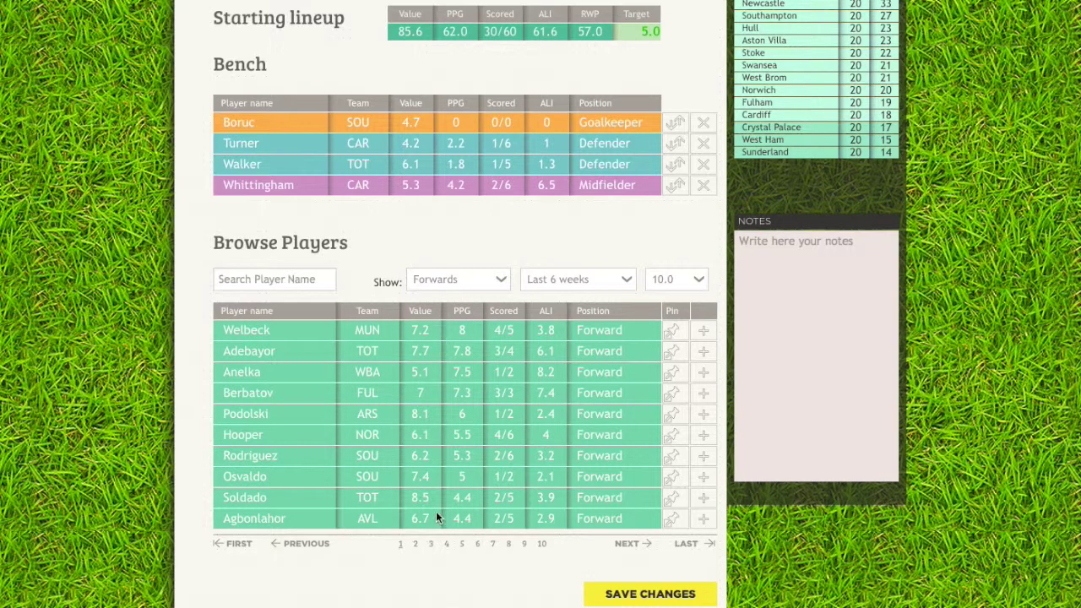
Replace Negredo in the starting lineup with the Tottenham forward Adebayor from the Browse Players table.
{"action": "scroll", "coordinate": [450, 399], "scroll_direction": "up", "scroll_amount": 1}
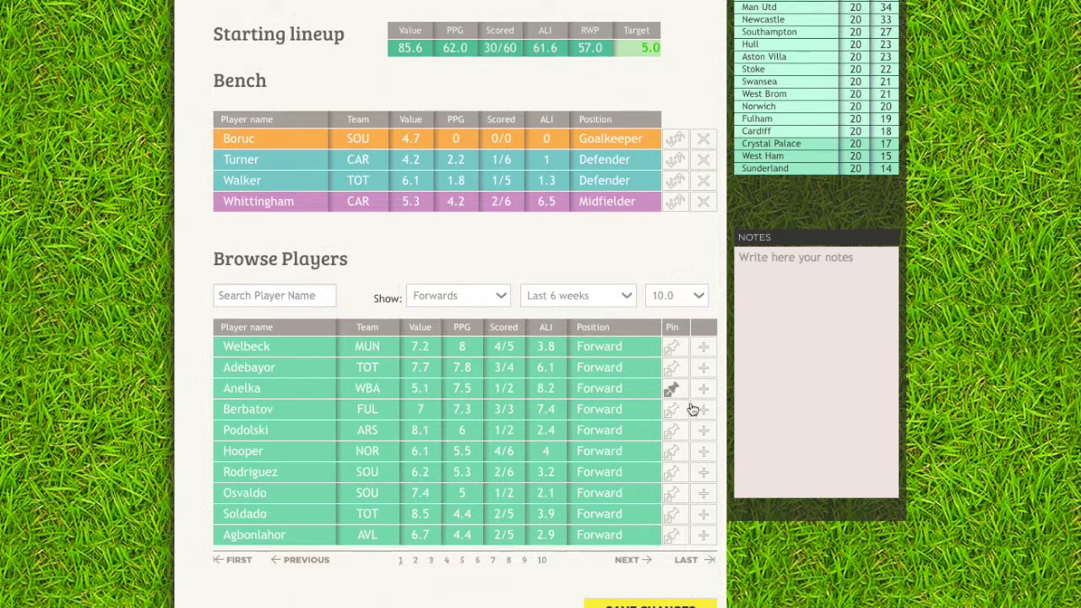
{"action": "left_click", "coordinate": [706, 377]}
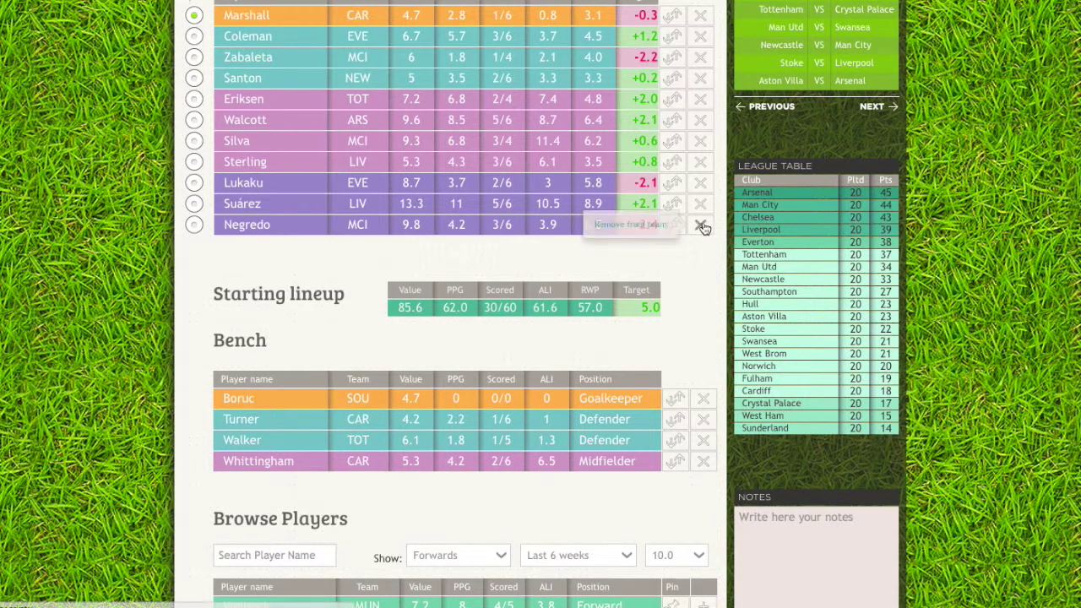
{"action": "left_click", "coordinate": [702, 226]}
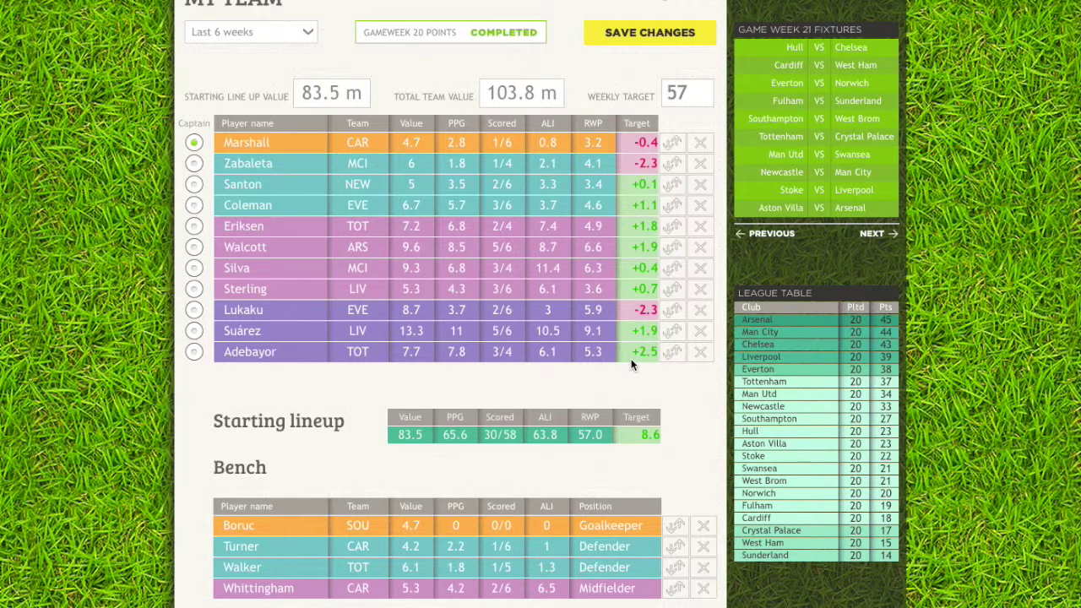
Make Adebayor the captain of the starting lineup.
{"action": "scroll", "coordinate": [650, 373], "scroll_direction": "down", "scroll_amount": 5}
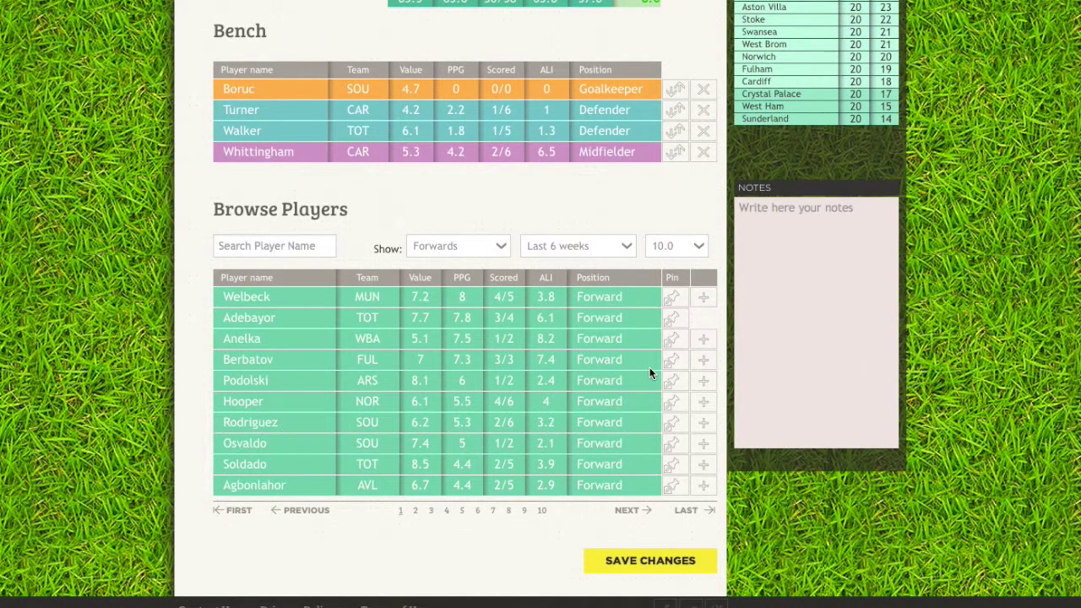
{"action": "scroll", "coordinate": [585, 123], "scroll_direction": "up", "scroll_amount": 4}
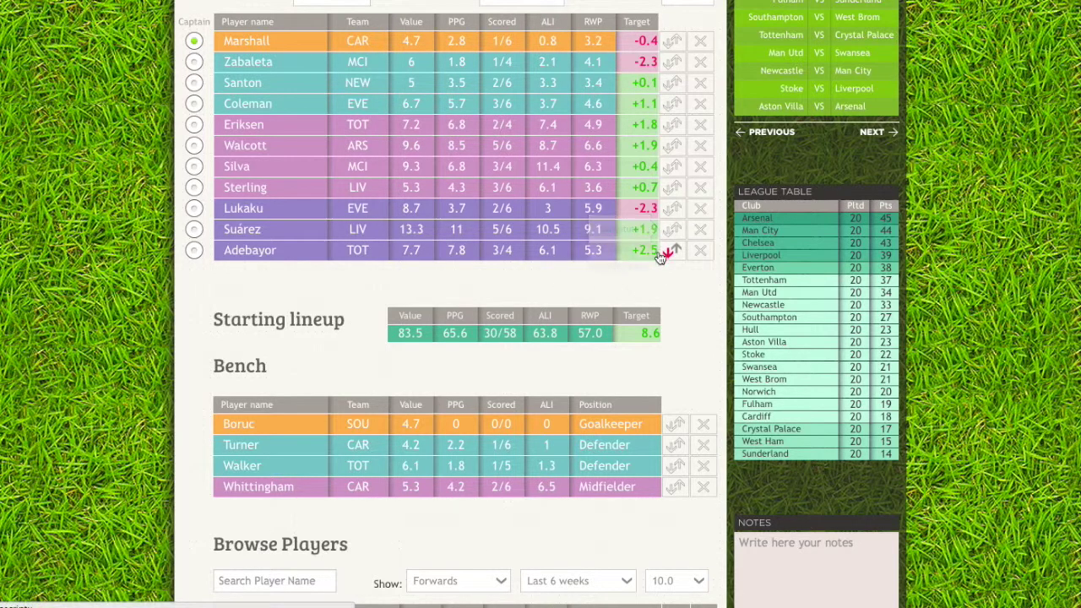
{"action": "scroll", "coordinate": [651, 296], "scroll_direction": "up", "scroll_amount": 3}
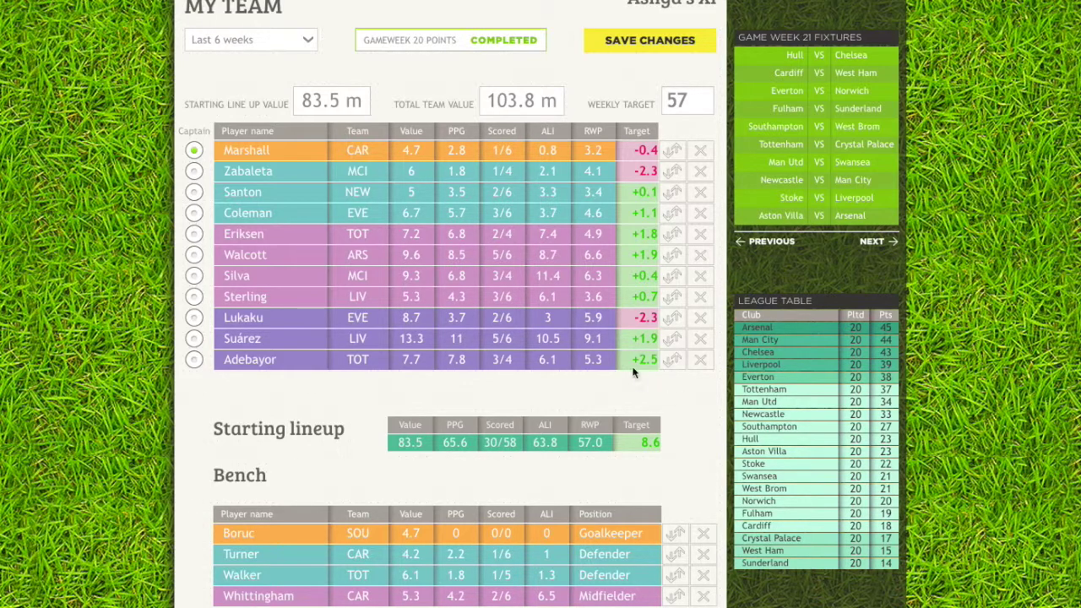
{"action": "scroll", "coordinate": [636, 375], "scroll_direction": "down", "scroll_amount": 3}
{"action": "scroll", "coordinate": [636, 376], "scroll_direction": "up", "scroll_amount": 2}
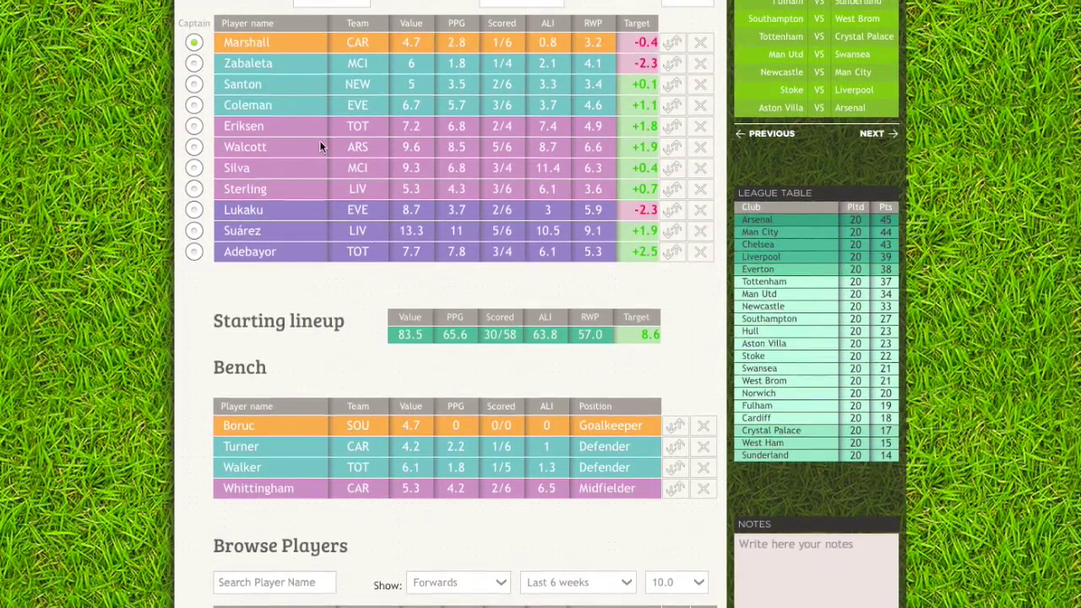
{"action": "scroll", "coordinate": [319, 140], "scroll_direction": "up", "scroll_amount": 2}
{"action": "left_click", "coordinate": [194, 369]}
{"action": "left_click", "coordinate": [194, 388]}
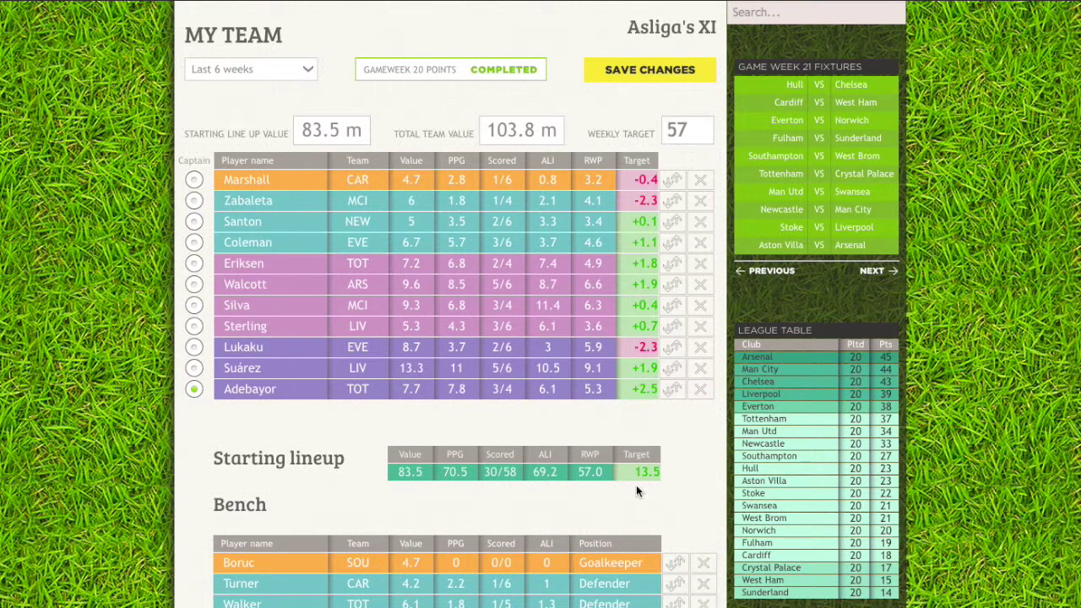
Try Suárez and Lukaku as captain to compare the starting lineup totals, ending with Adebayor as captain.
{"action": "mouse_move", "coordinate": [685, 129]}
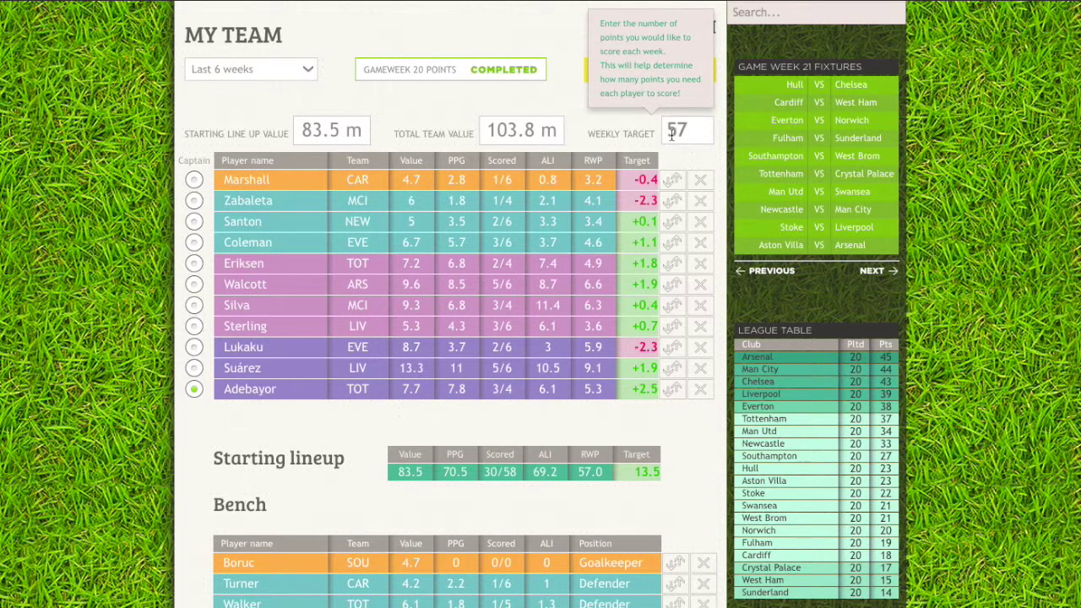
{"action": "mouse_move", "coordinate": [322, 144]}
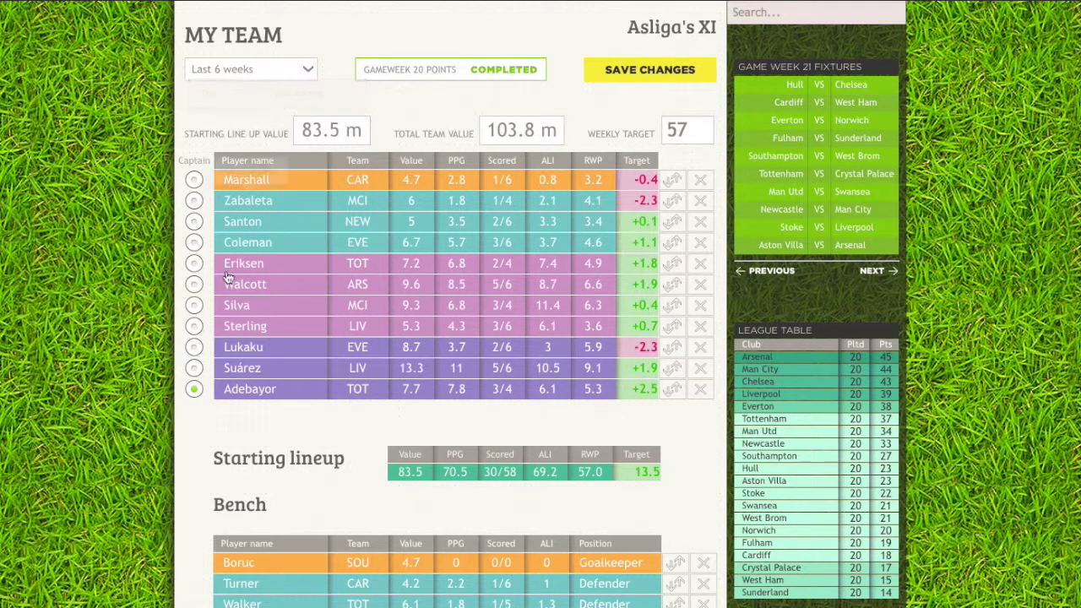
{"action": "left_click", "coordinate": [196, 367]}
{"action": "left_click", "coordinate": [194, 347]}
{"action": "left_click", "coordinate": [196, 389]}
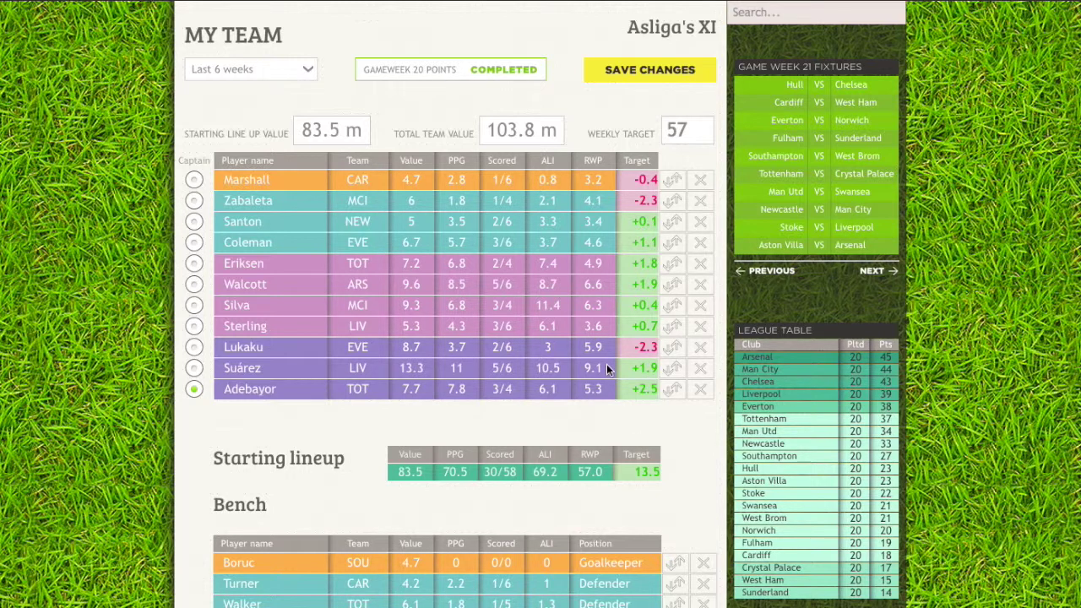
{"action": "left_click", "coordinate": [195, 368]}
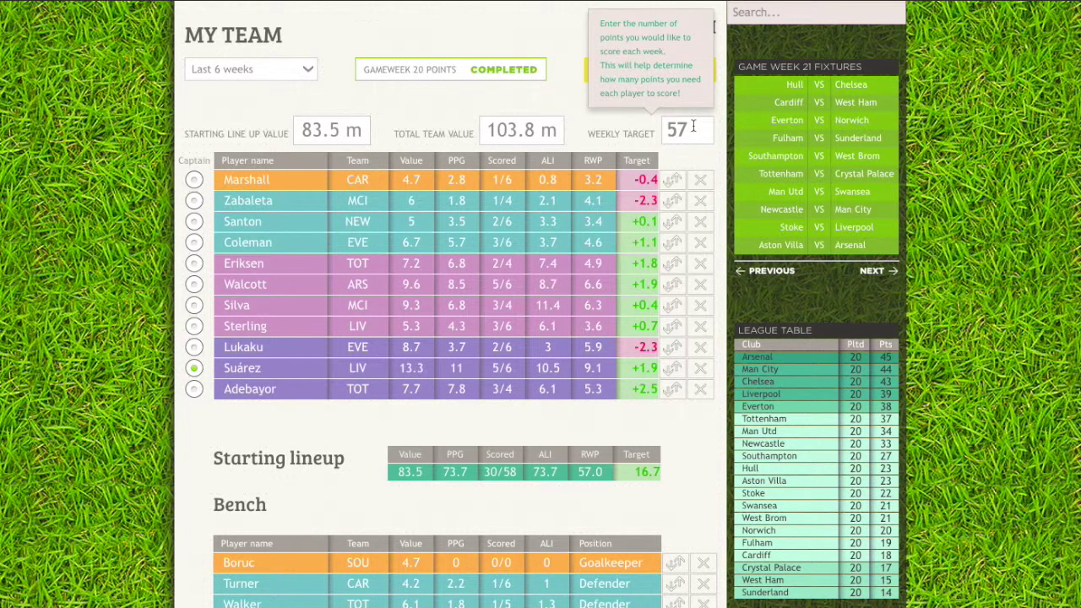
{"action": "left_click", "coordinate": [200, 388]}
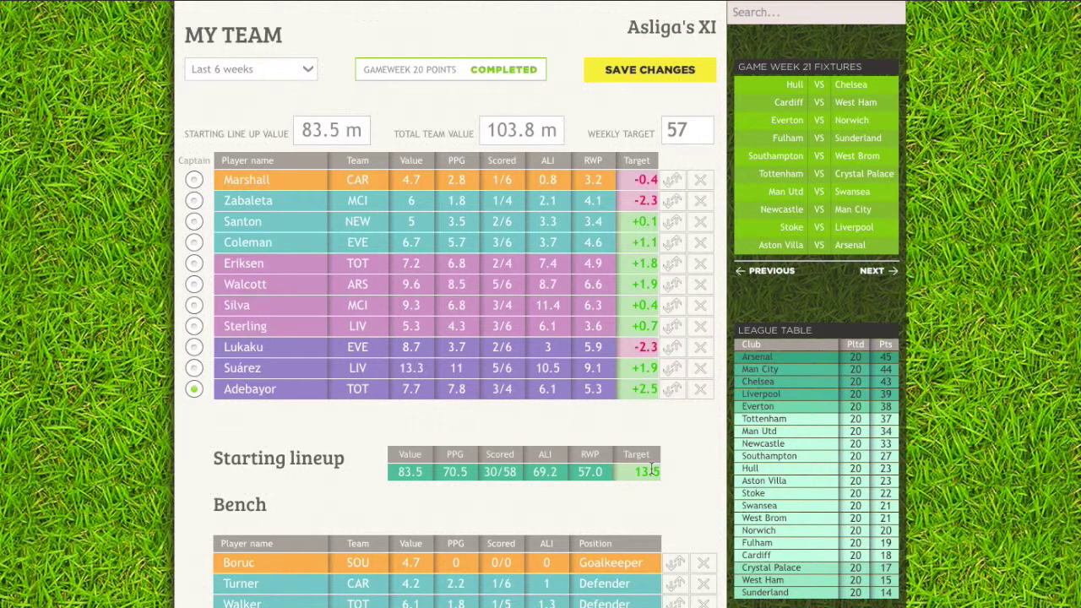
{"action": "scroll", "coordinate": [692, 490], "scroll_direction": "down", "scroll_amount": 4}
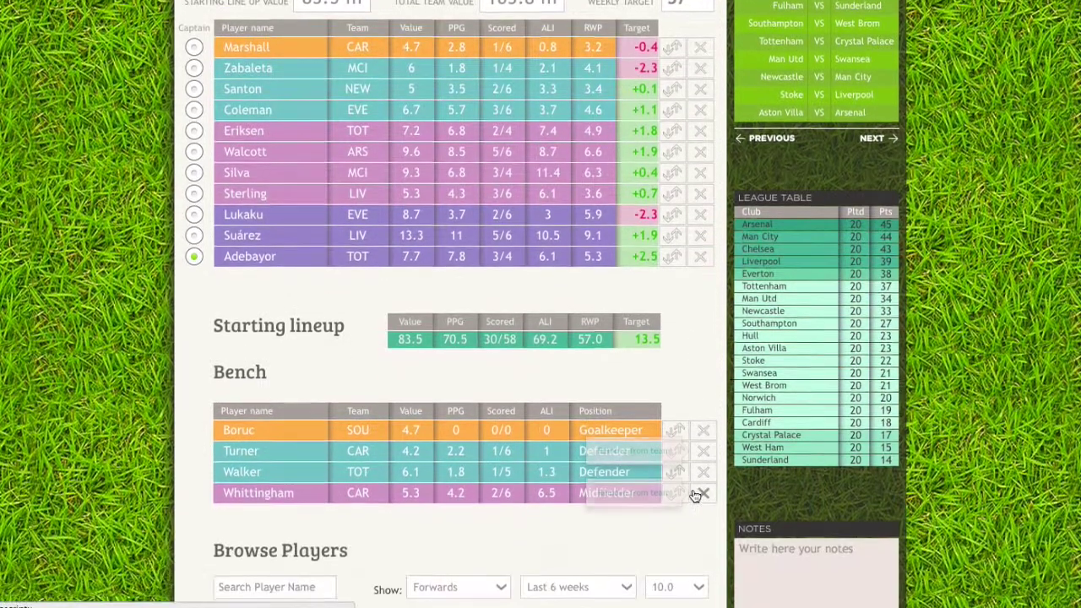
{"action": "scroll", "coordinate": [694, 496], "scroll_direction": "up", "scroll_amount": 4}
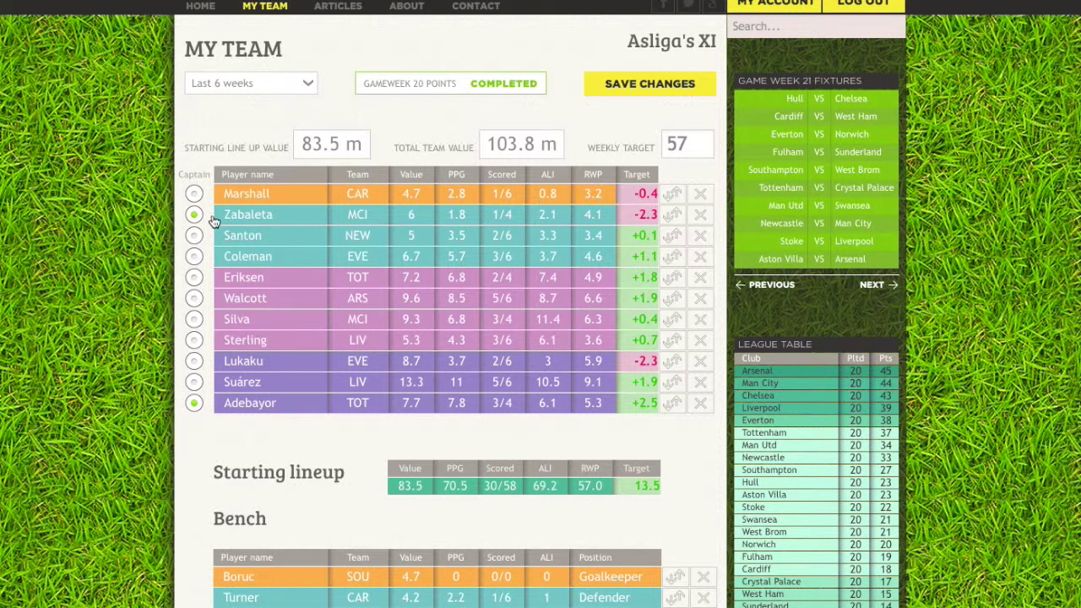
{"action": "scroll", "coordinate": [212, 214], "scroll_direction": "up", "scroll_amount": 1}
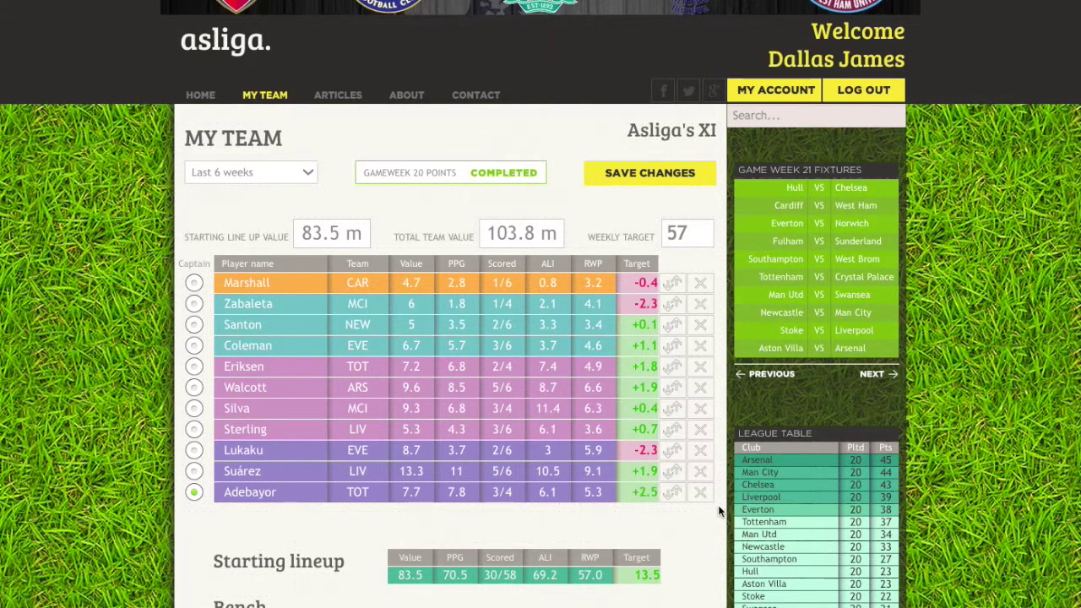
{"action": "scroll", "coordinate": [719, 503], "scroll_direction": "down", "scroll_amount": 1}
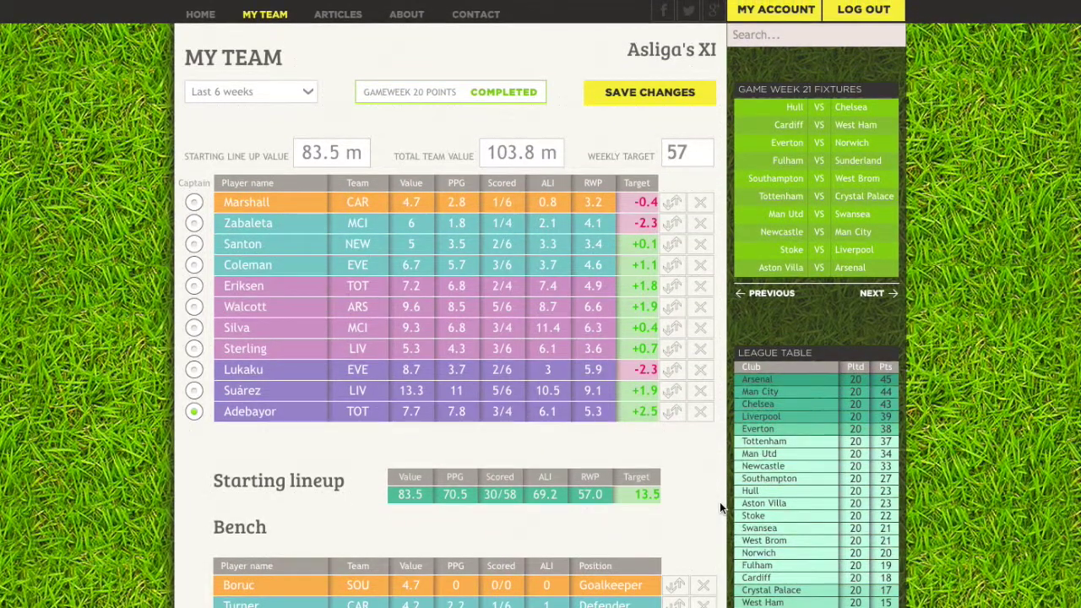